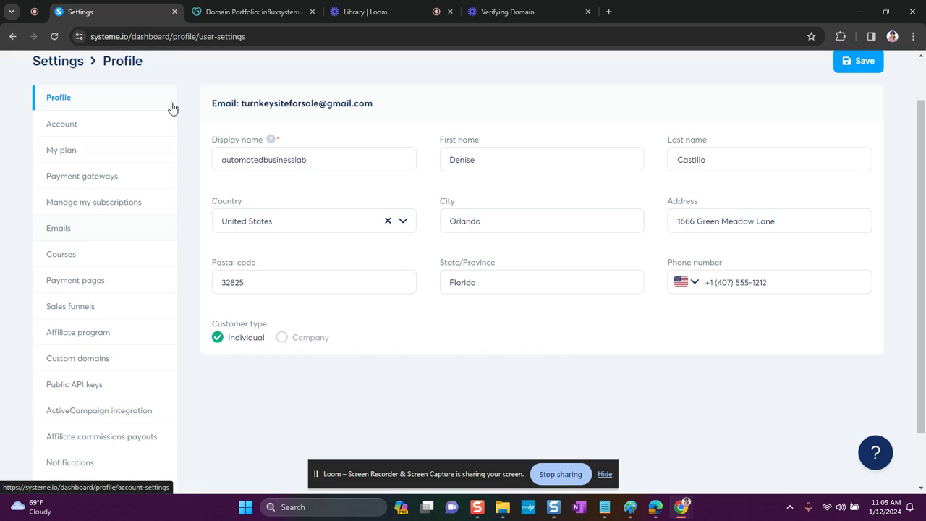
# Go to Settings > Emails and review the empty Email addresses list and the Domains section.
pyautogui.scroll(1, 900, 81)
pyautogui.moveTo(831, 72)
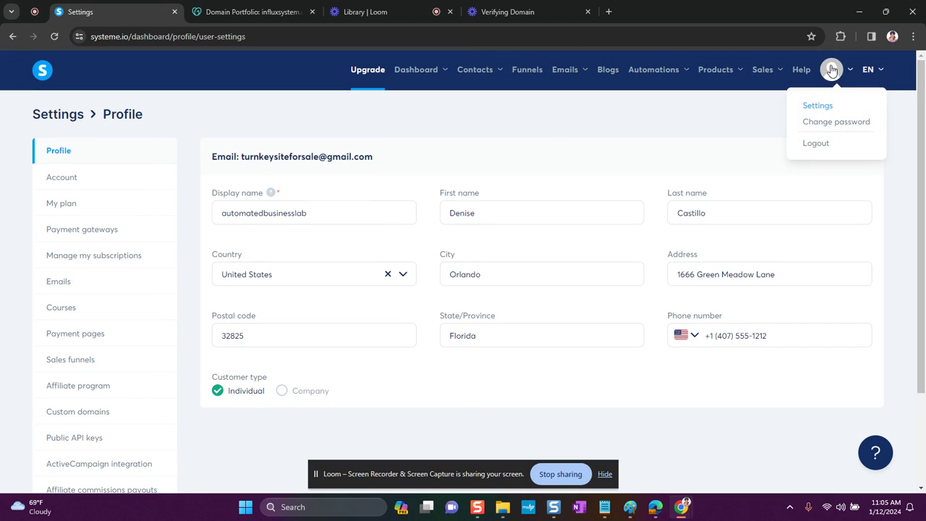
pyautogui.click(819, 106)
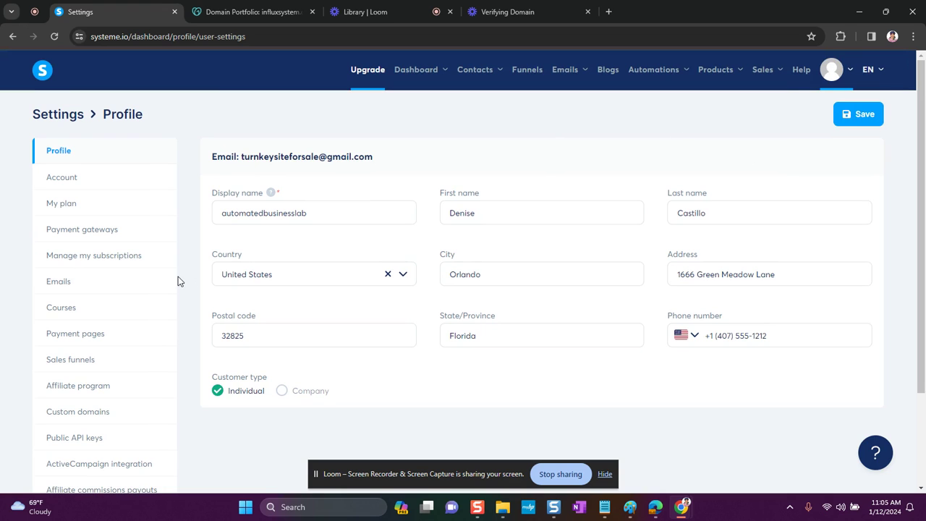
pyautogui.click(53, 284)
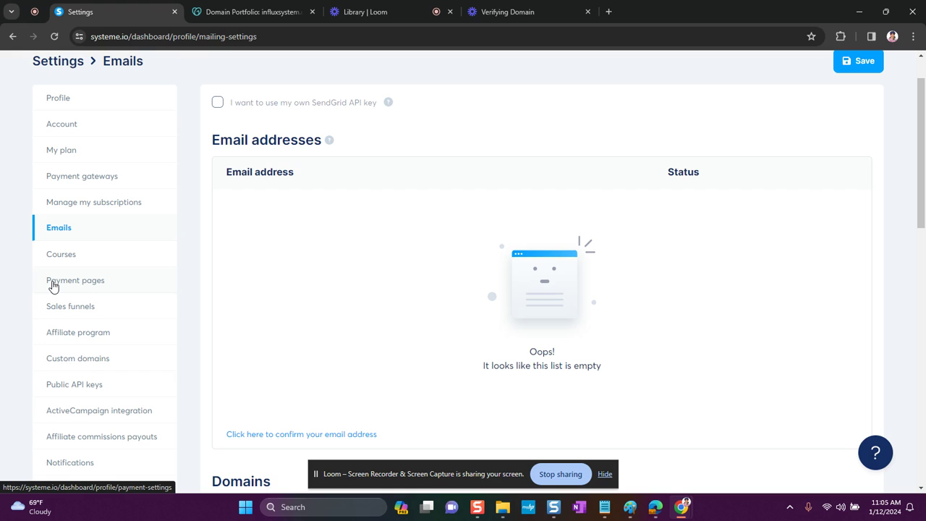
pyautogui.scroll(-3, 536, 263)
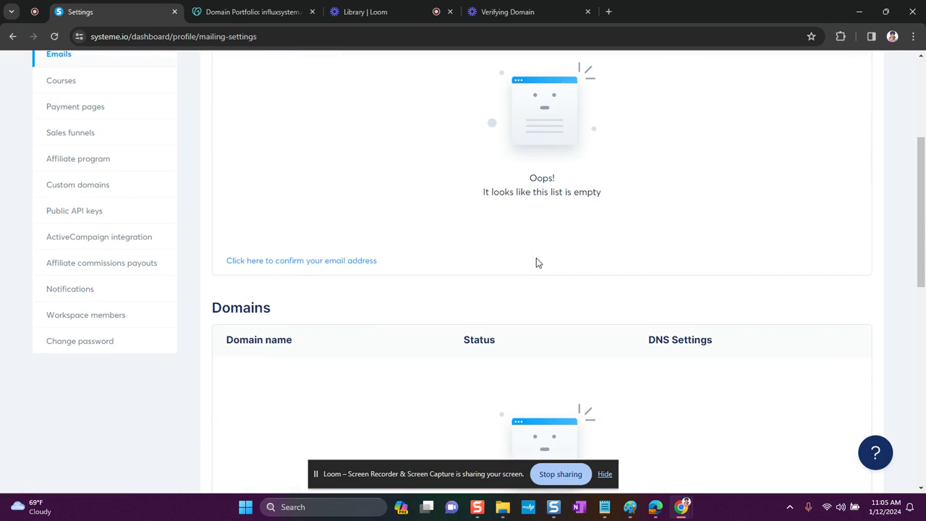
pyautogui.scroll(3, 536, 262)
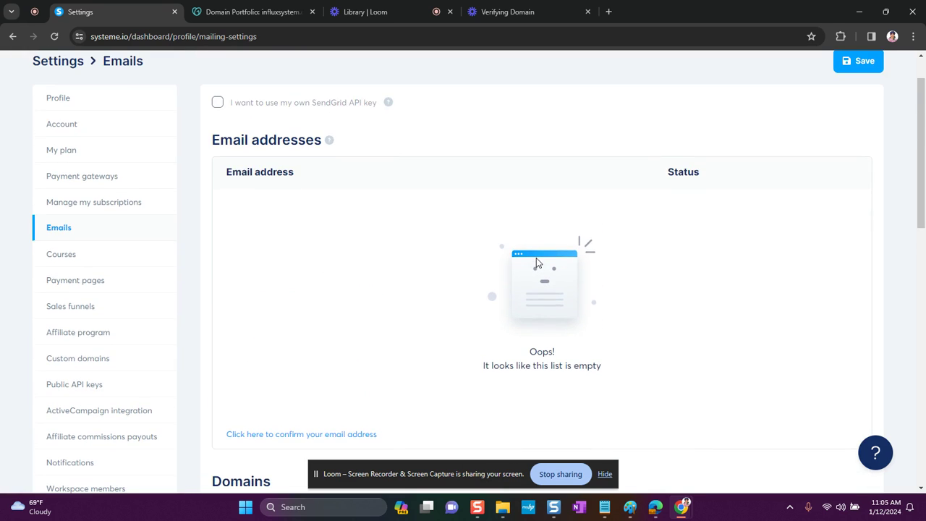
pyautogui.scroll(-2, 536, 262)
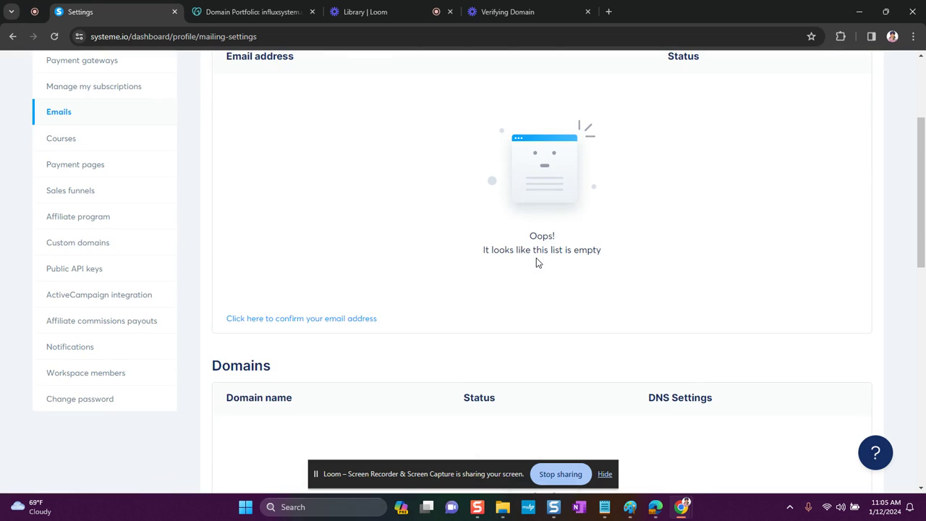
pyautogui.scroll(1, 536, 262)
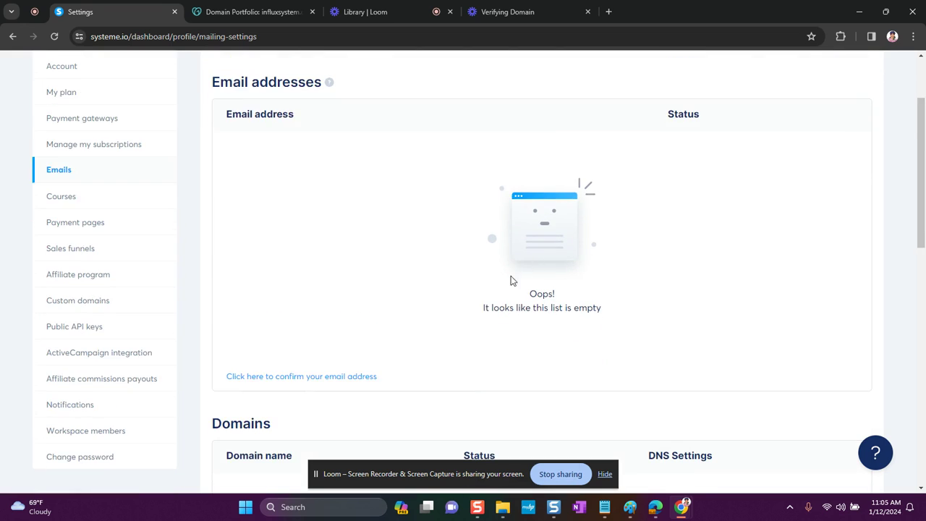
pyautogui.click(305, 381)
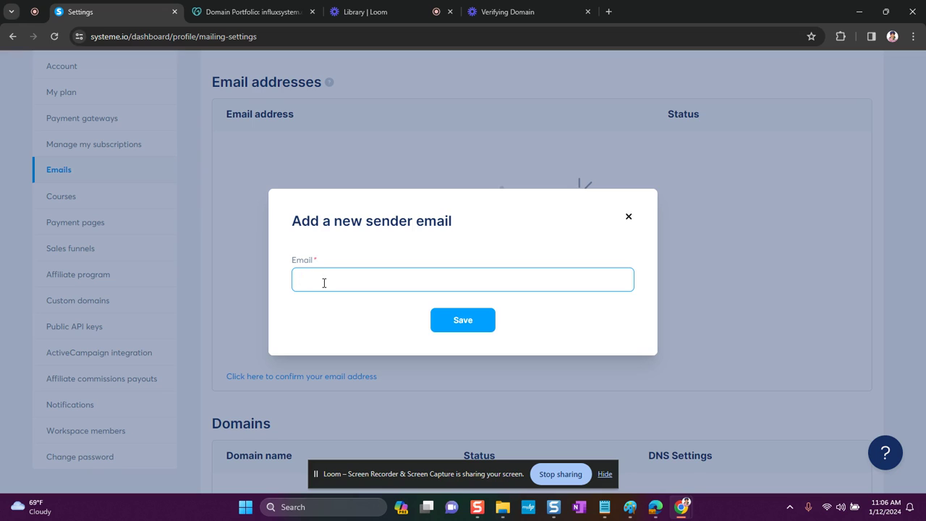
pyautogui.click(479, 324)
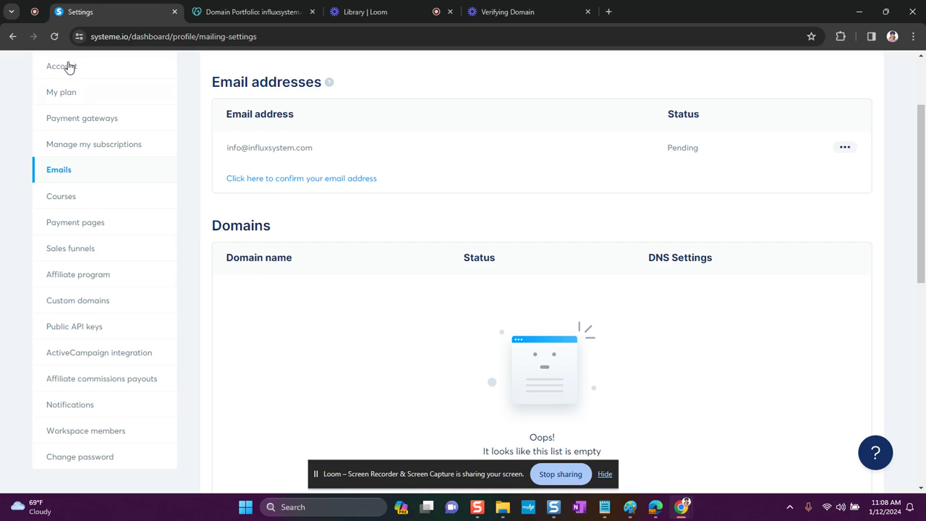
pyautogui.click(54, 37)
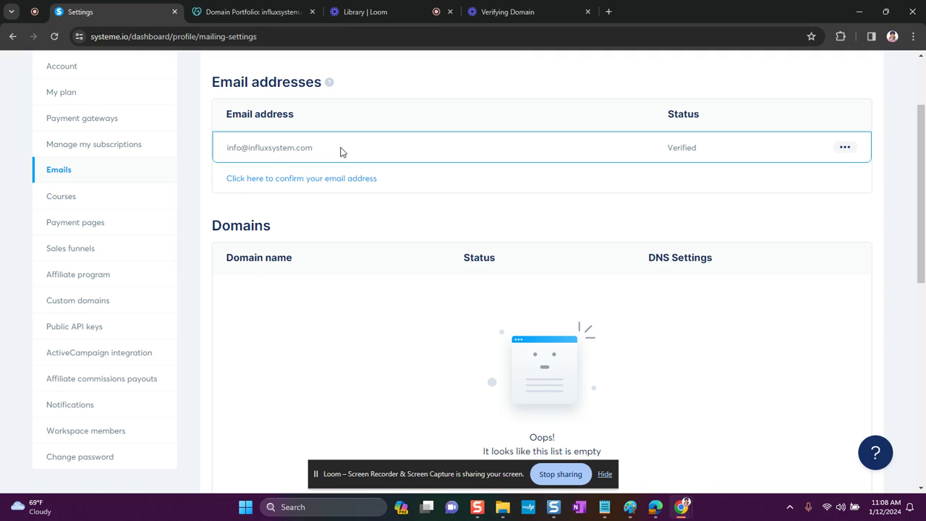
# Enter influxsystem.com as the domain to authenticate, fixing the typo, and save it.
pyautogui.scroll(-3, 377, 241)
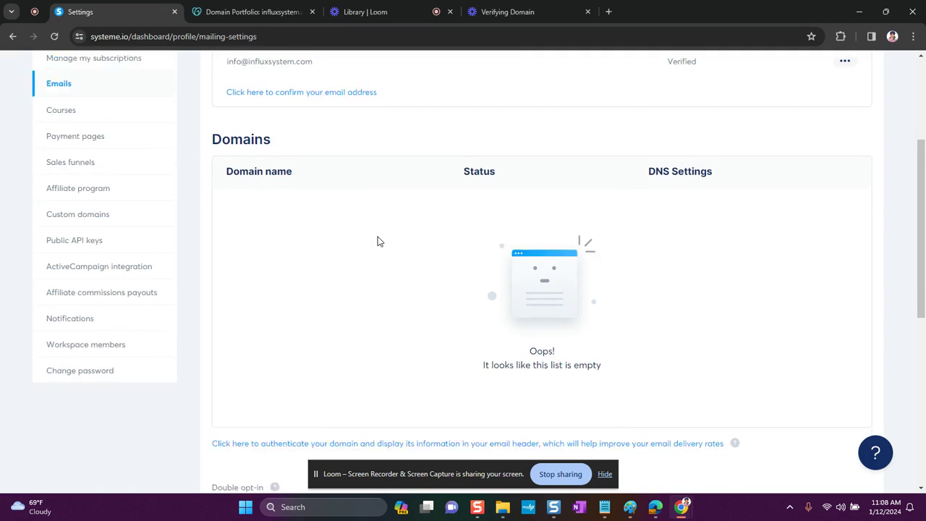
pyautogui.scroll(-3, 377, 241)
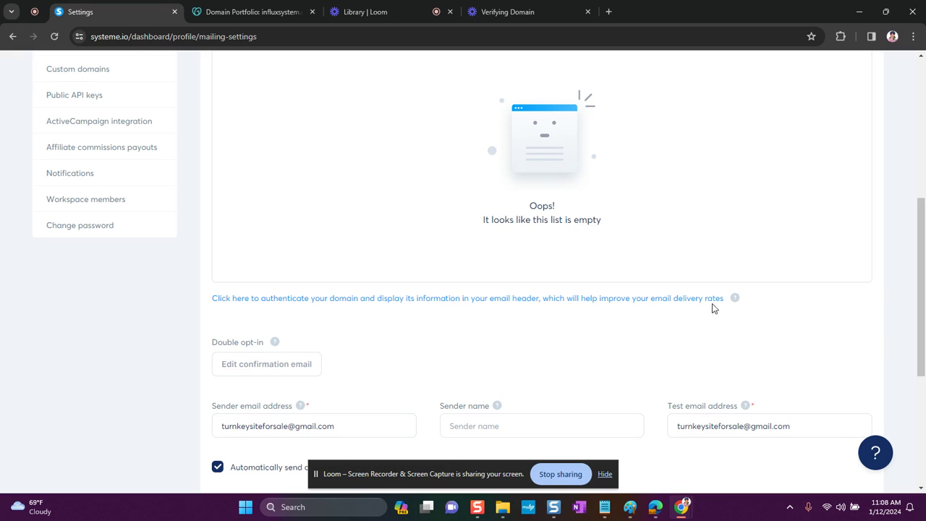
pyautogui.click(307, 301)
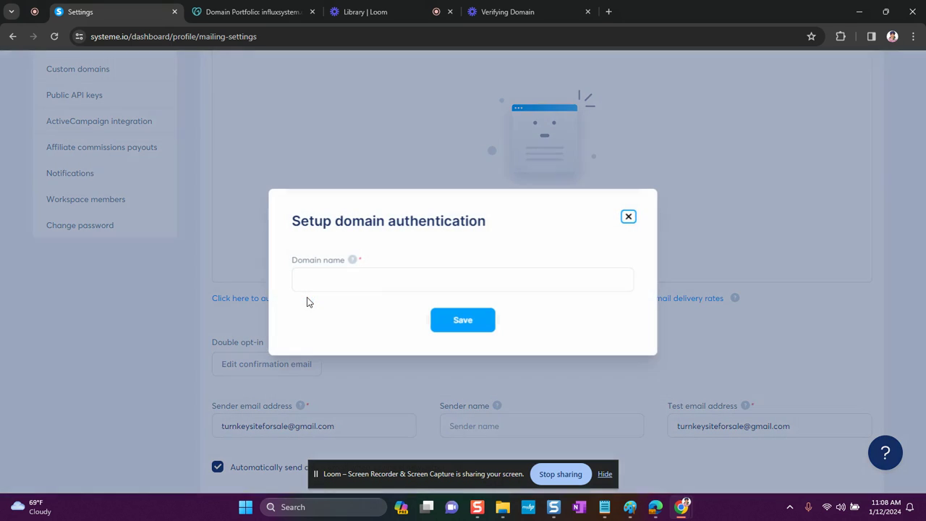
pyautogui.click(315, 277)
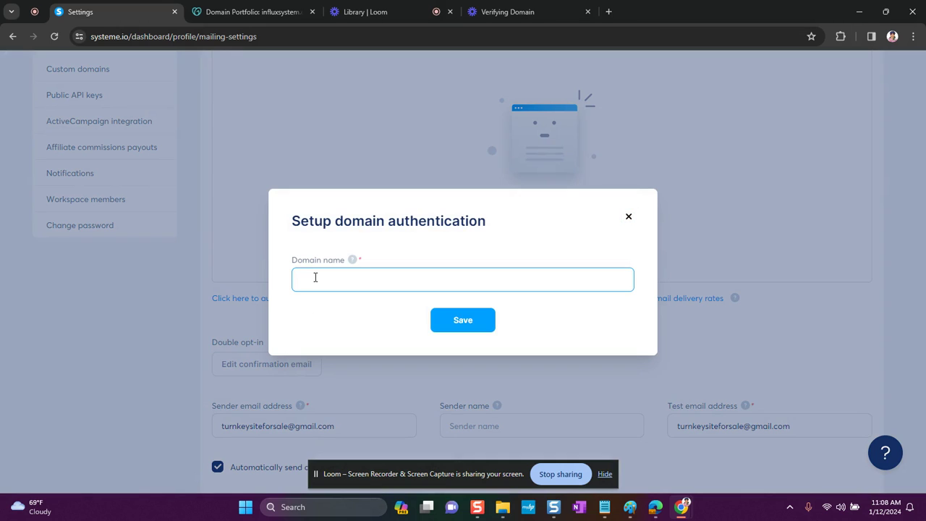
pyautogui.write('influxsysteme.o')
pyautogui.write('om')
pyautogui.press('BackSpace')
pyautogui.click(464, 331)
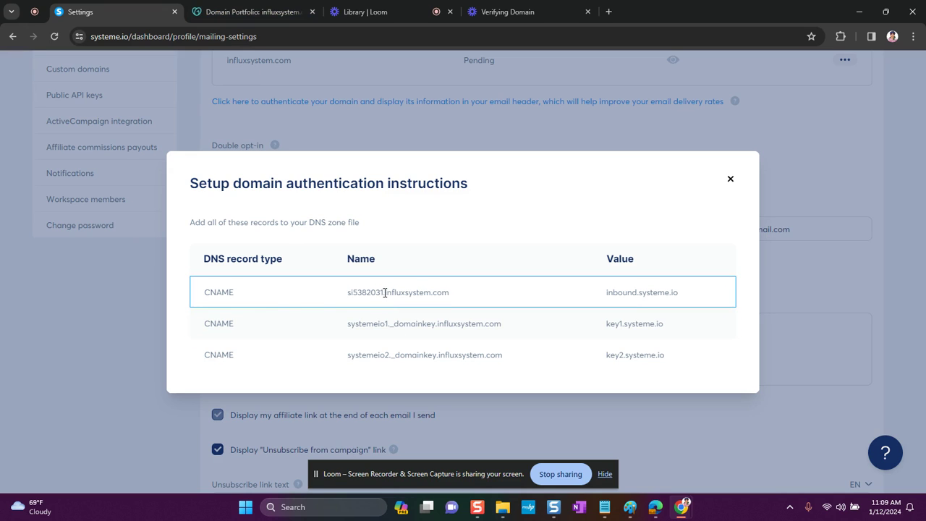
# Check influxsystem.com's DNS records in GoDaddy, then return to Systeme.io's CNAME instructions.
pyautogui.click(267, 13)
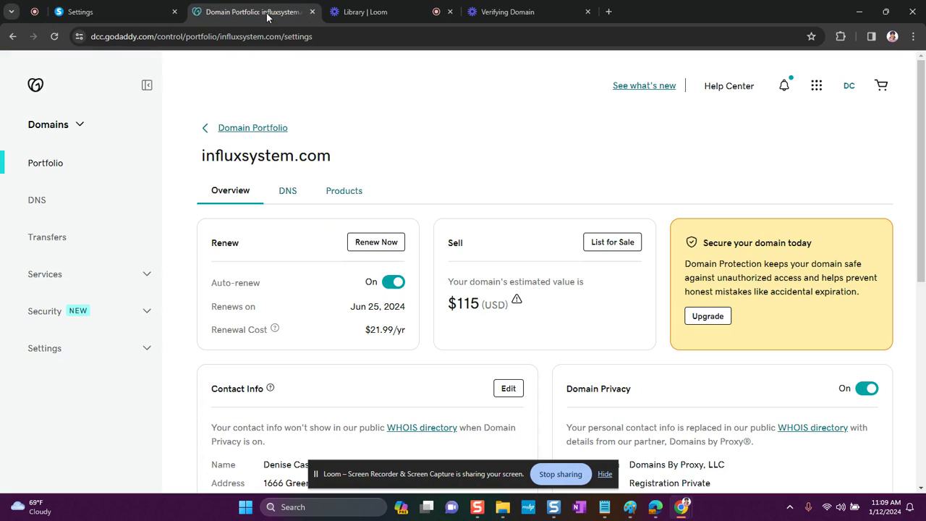
pyautogui.click(287, 191)
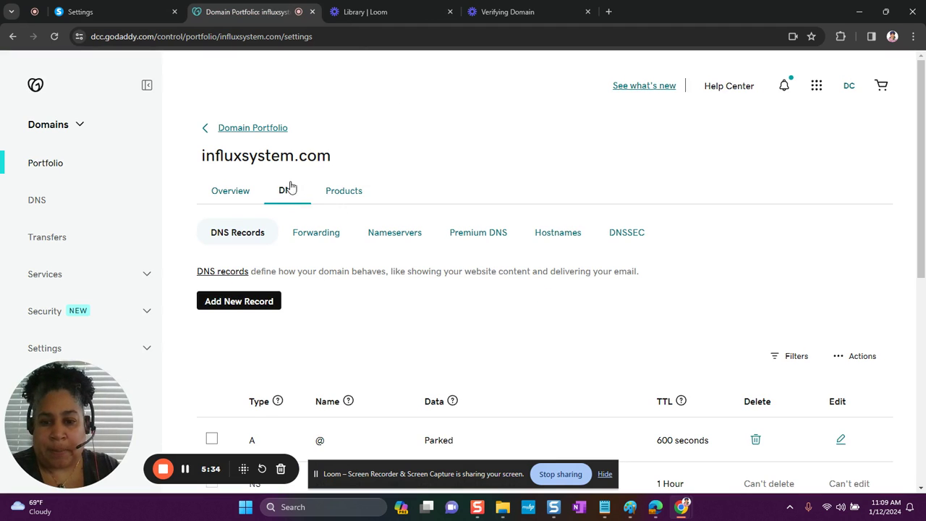
pyautogui.scroll(-2, 382, 198)
pyautogui.scroll(1, 307, 177)
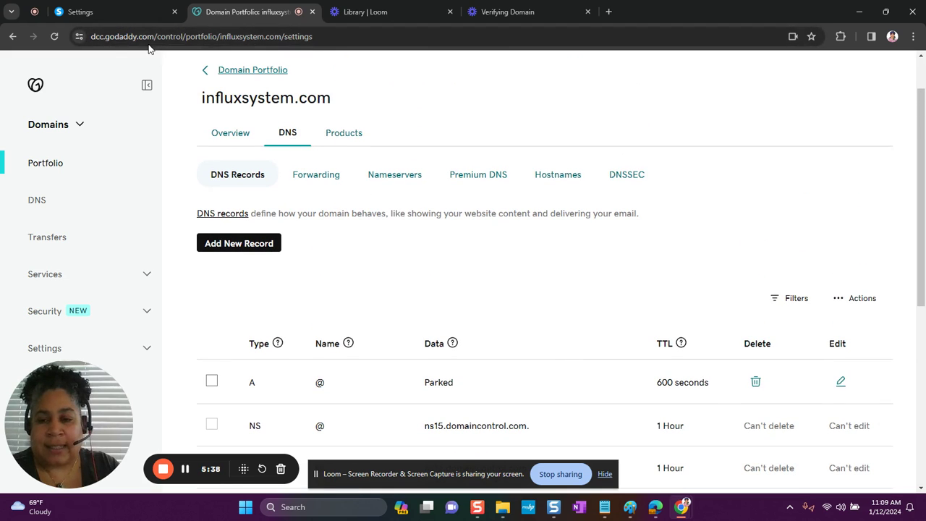
pyautogui.click(126, 16)
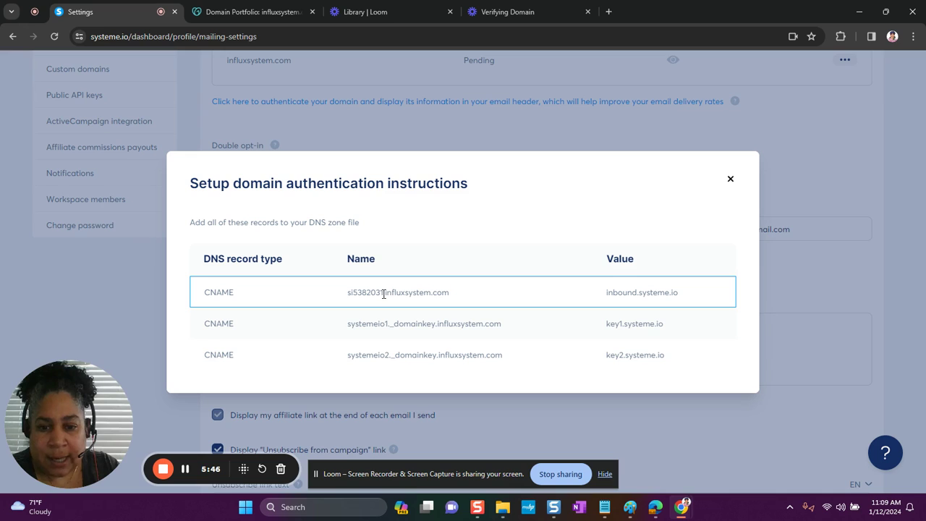
# Copy the first CNAME record's host prefix from Systeme.io and switch to GoDaddy.
pyautogui.moveTo(377, 292); pyautogui.dragTo(355, 293)
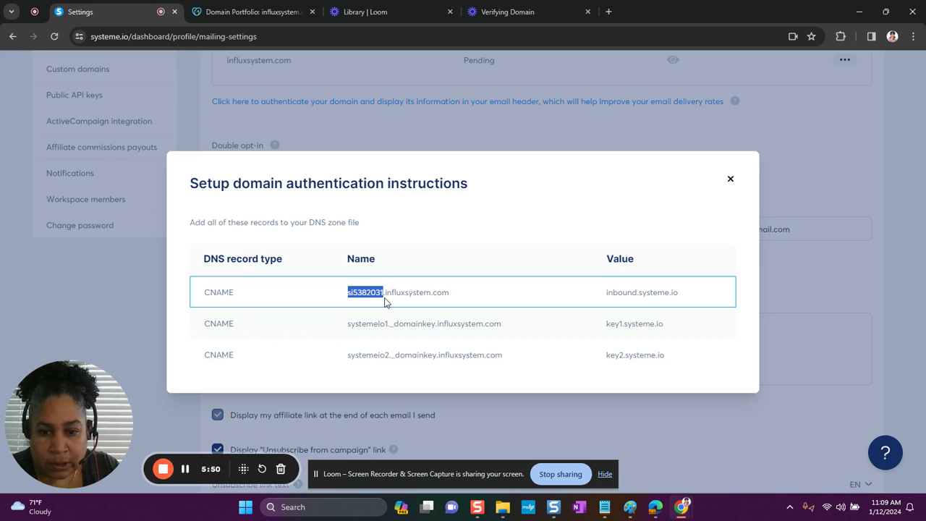
pyautogui.rightClick(366, 295)
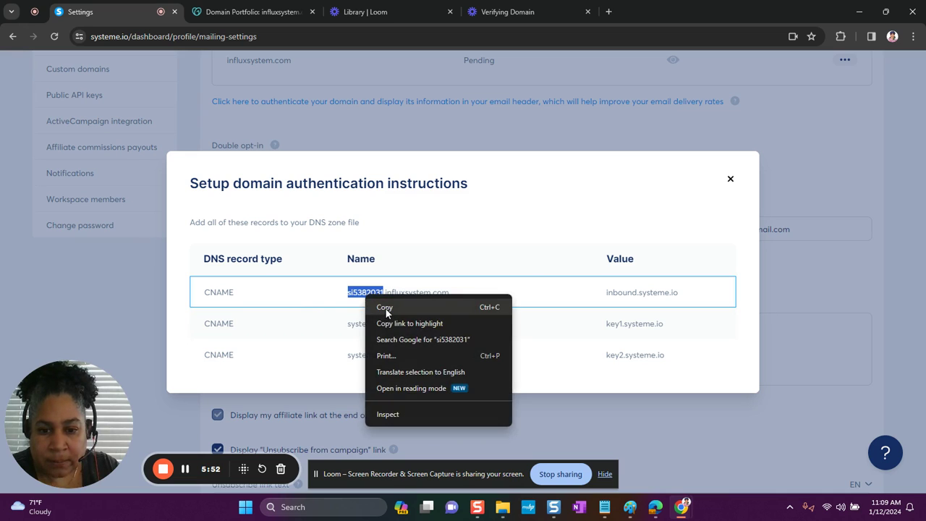
pyautogui.click(383, 306)
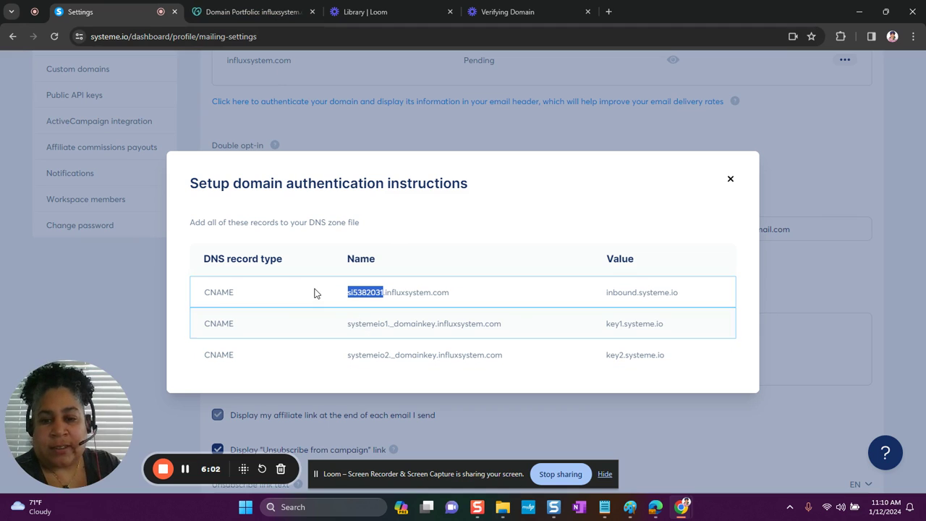
pyautogui.click(246, 13)
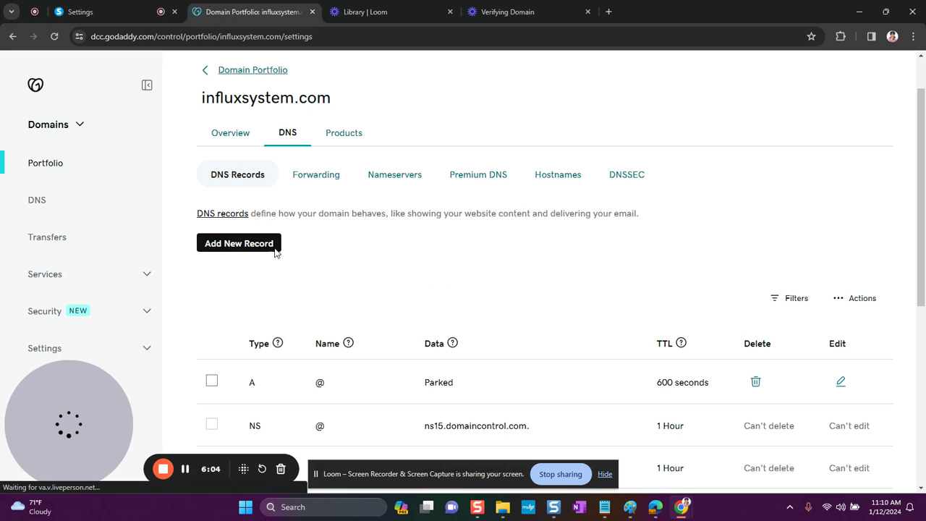
# Add a new CNAME record in GoDaddy named with the copied prefix si5382031.
pyautogui.click(246, 243)
pyautogui.scroll(-1, 474, 242)
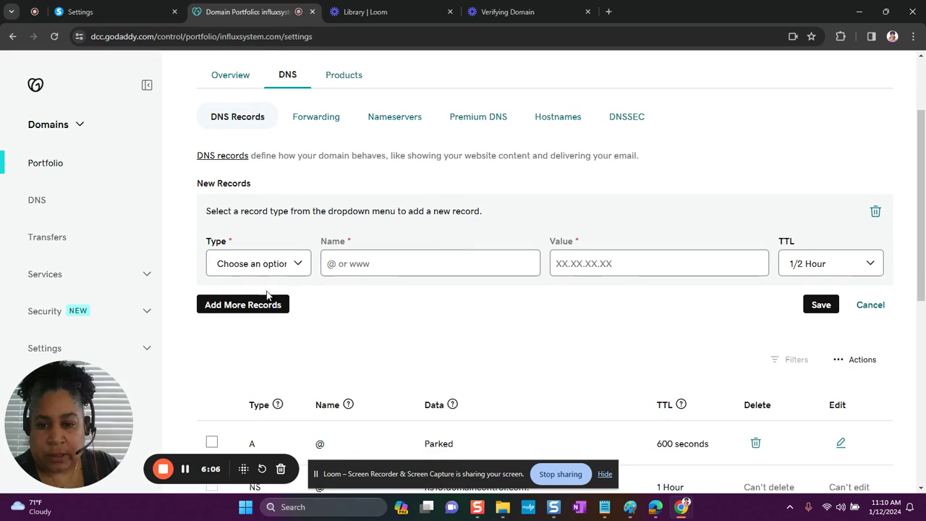
pyautogui.click(239, 265)
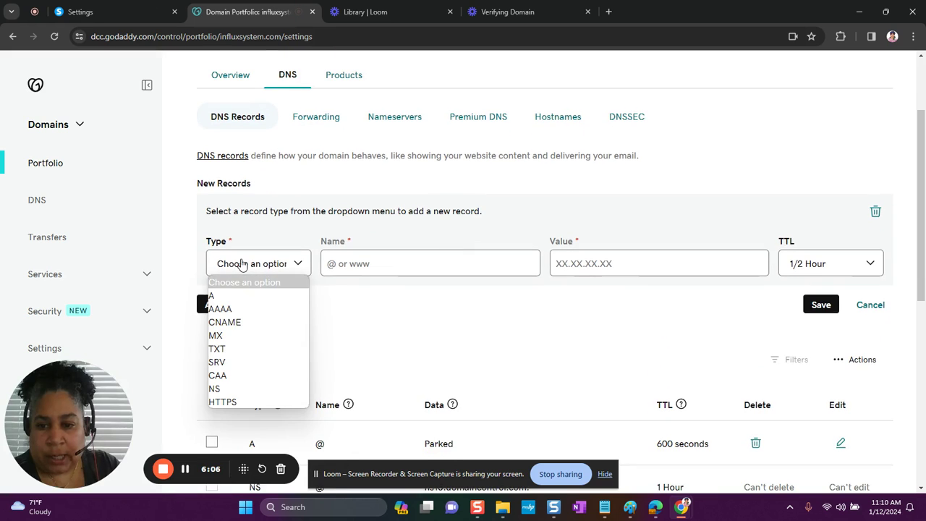
pyautogui.click(233, 323)
pyautogui.click(341, 266)
pyautogui.rightClick(340, 266)
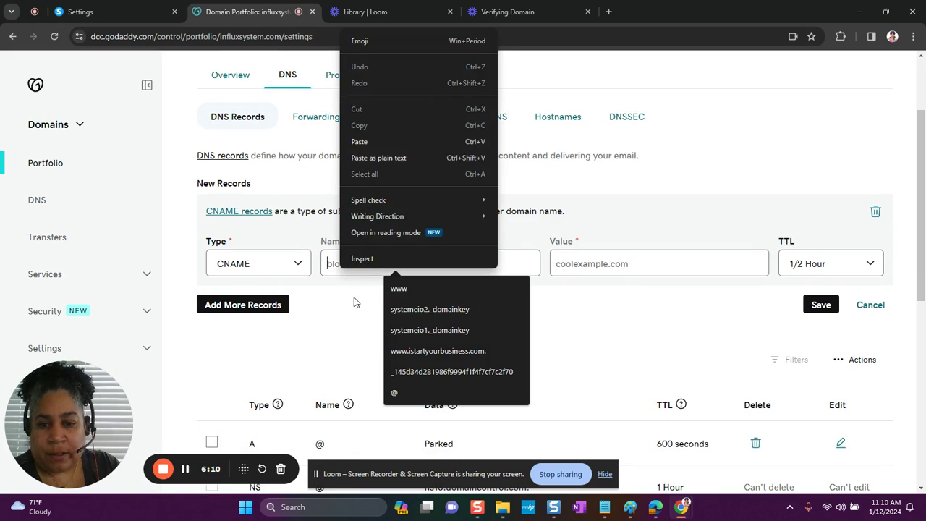
pyautogui.click(362, 157)
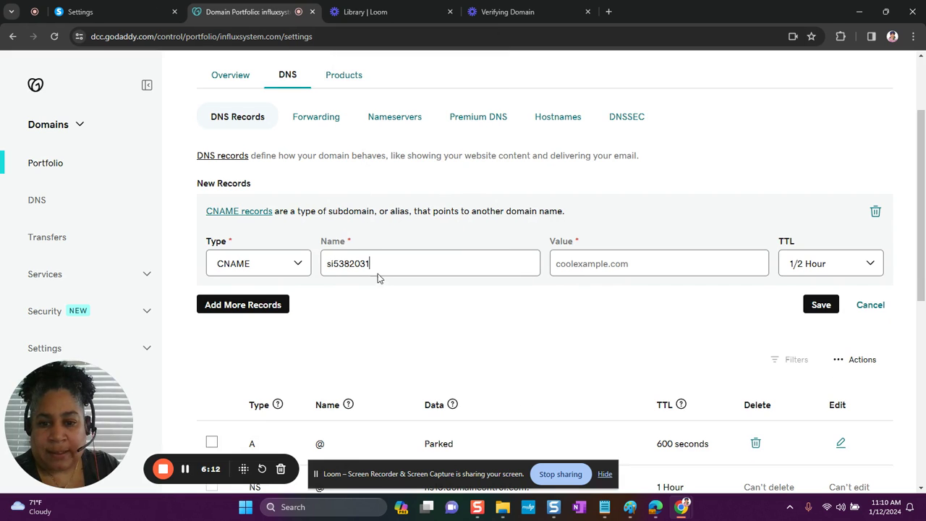
# Copy inbound.systeme.io from Systeme.io and paste it as the first record's value.
pyautogui.click(161, 17)
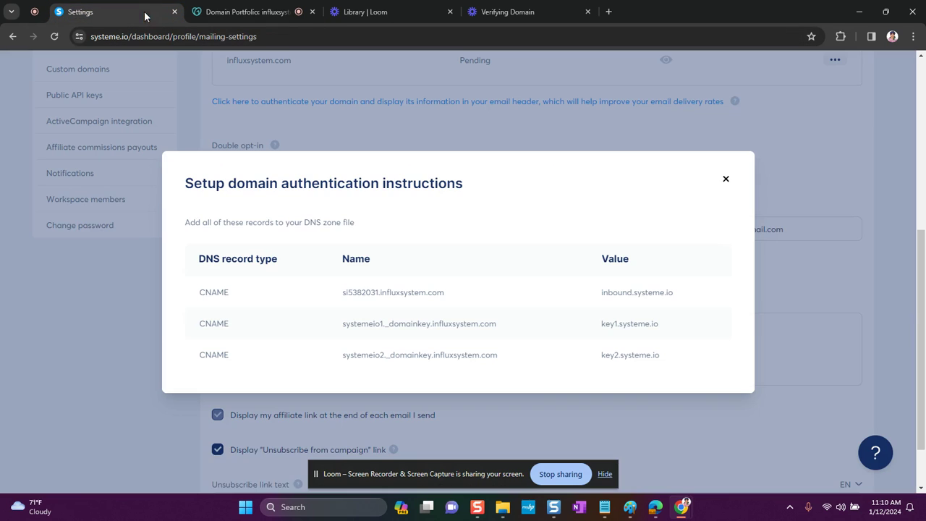
pyautogui.moveTo(684, 297); pyautogui.dragTo(599, 299)
pyautogui.rightClick(614, 293)
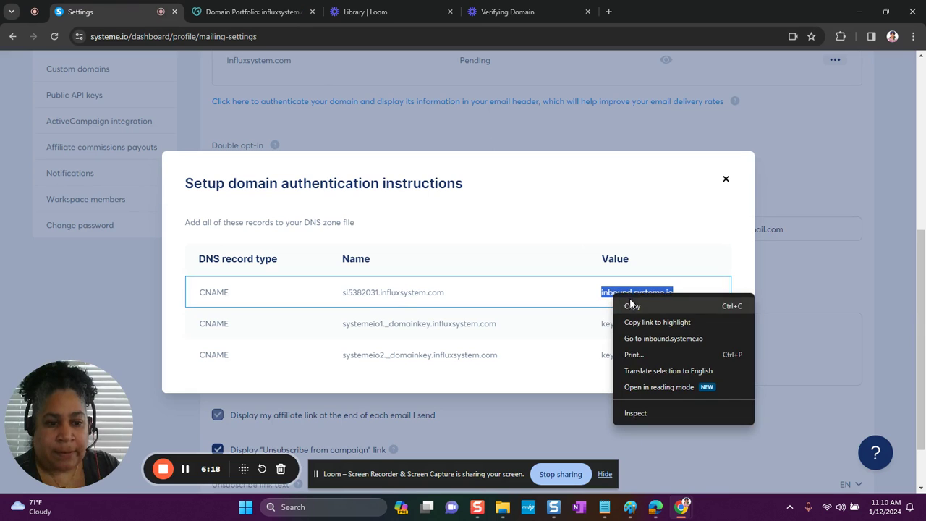
pyautogui.click(632, 305)
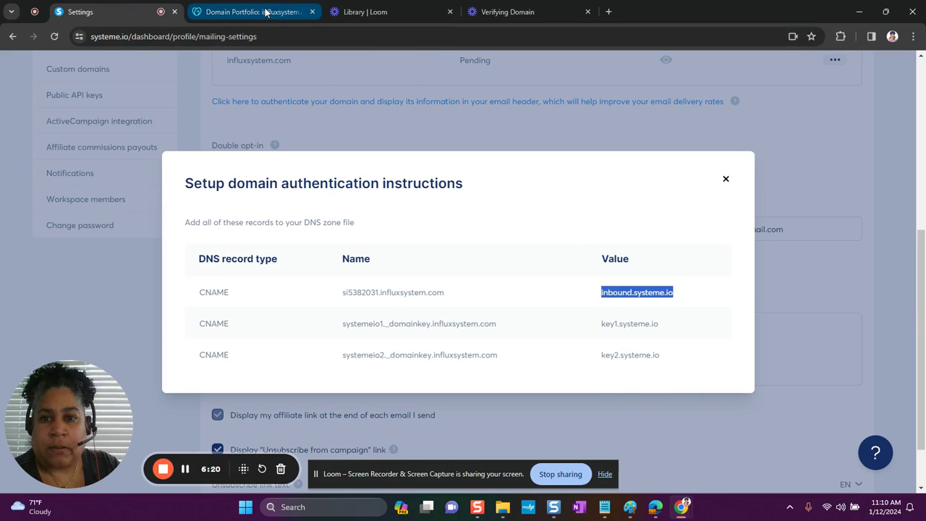
pyautogui.click(501, 16)
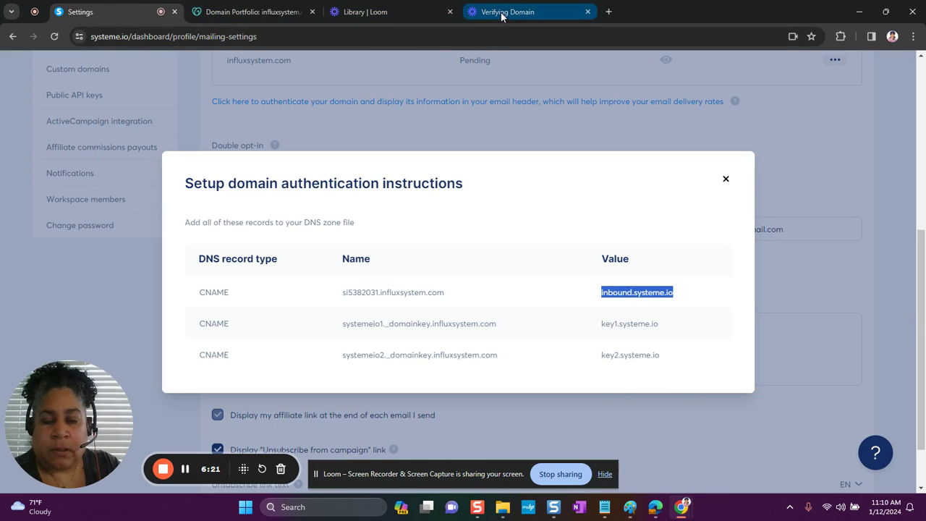
pyautogui.click(297, 13)
pyautogui.click(585, 264)
pyautogui.rightClick(585, 264)
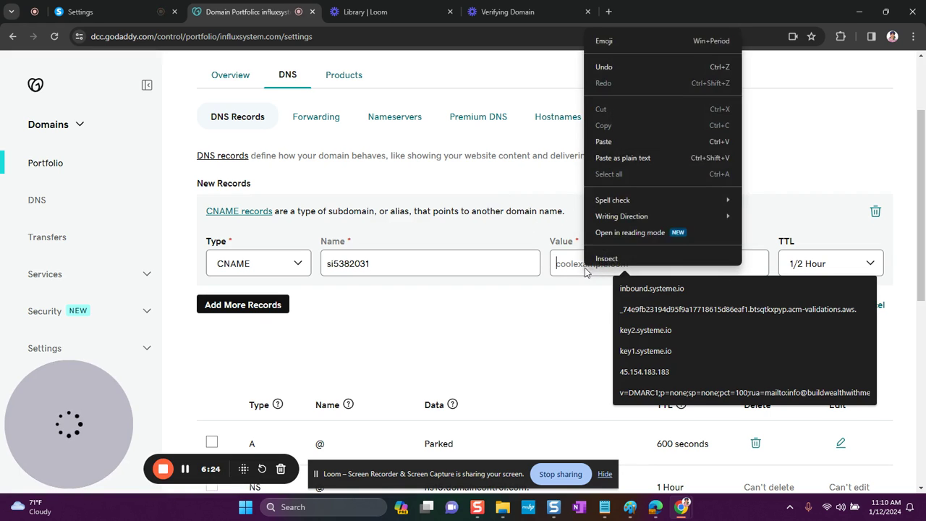
pyautogui.click(604, 153)
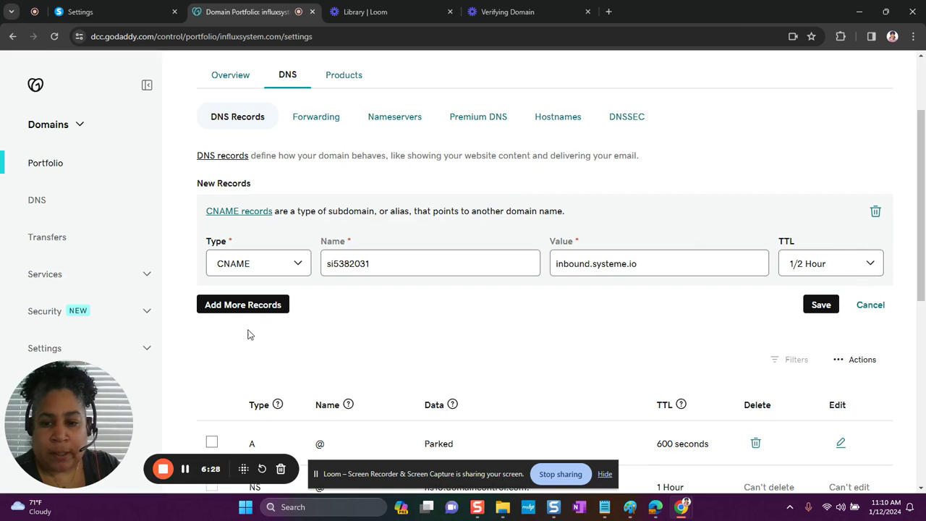
# Add a second CNAME record named systemeio1._domainkey, copied from Systeme.io.
pyautogui.click(229, 310)
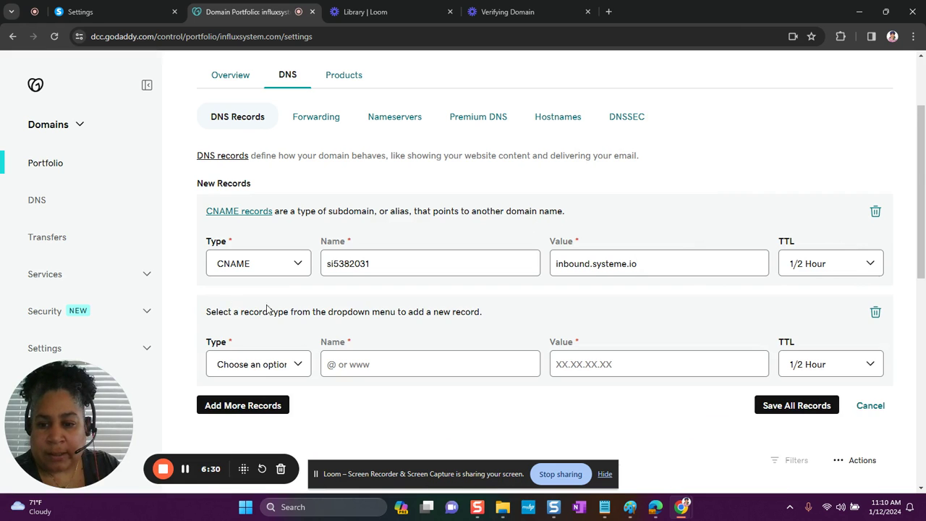
pyautogui.scroll(-2, 287, 329)
pyautogui.click(286, 205)
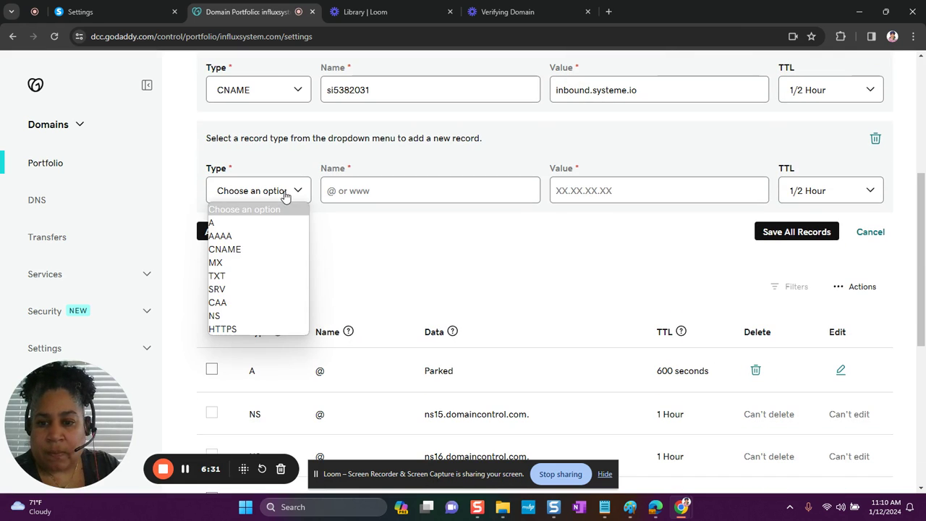
pyautogui.click(252, 251)
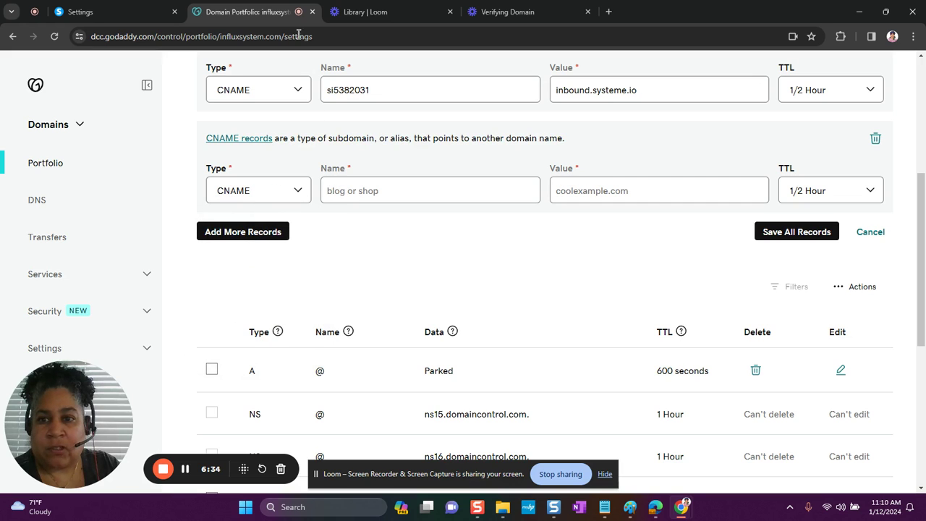
pyautogui.click(143, 10)
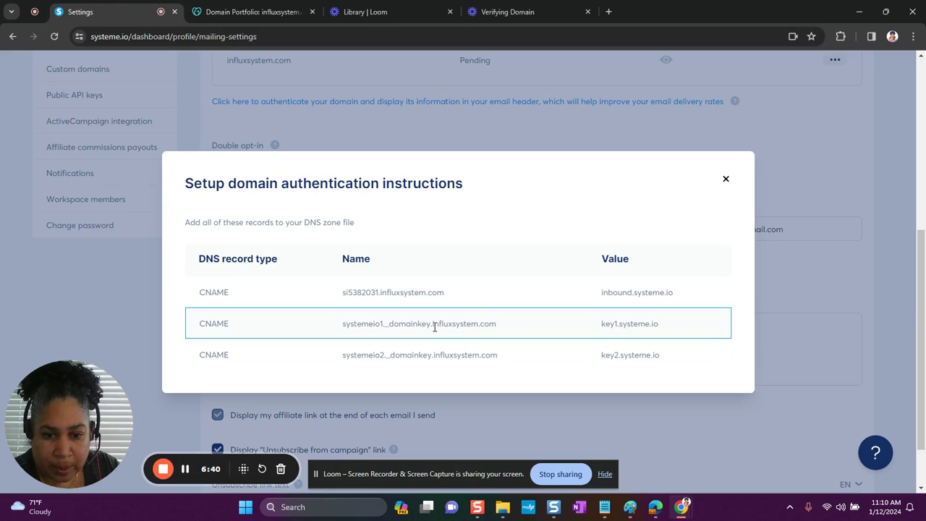
pyautogui.moveTo(422, 328); pyautogui.dragTo(349, 324)
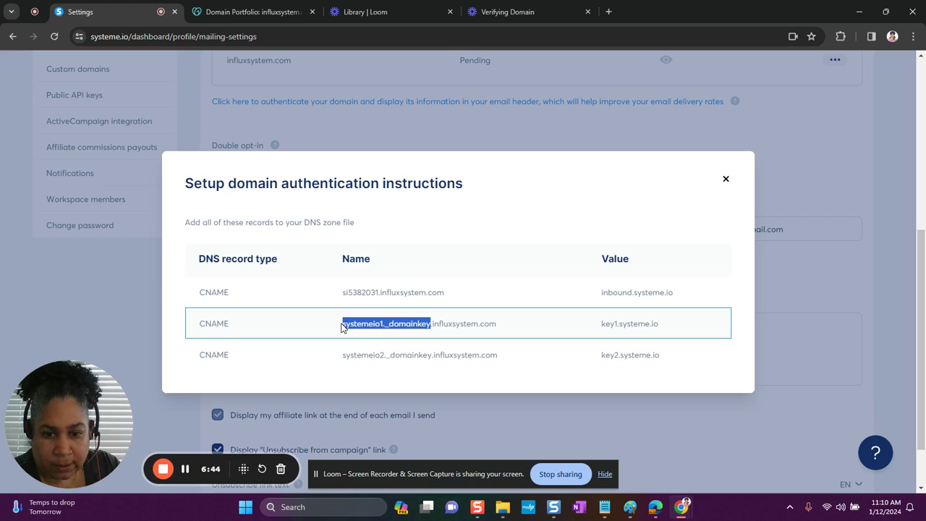
pyautogui.rightClick(396, 324)
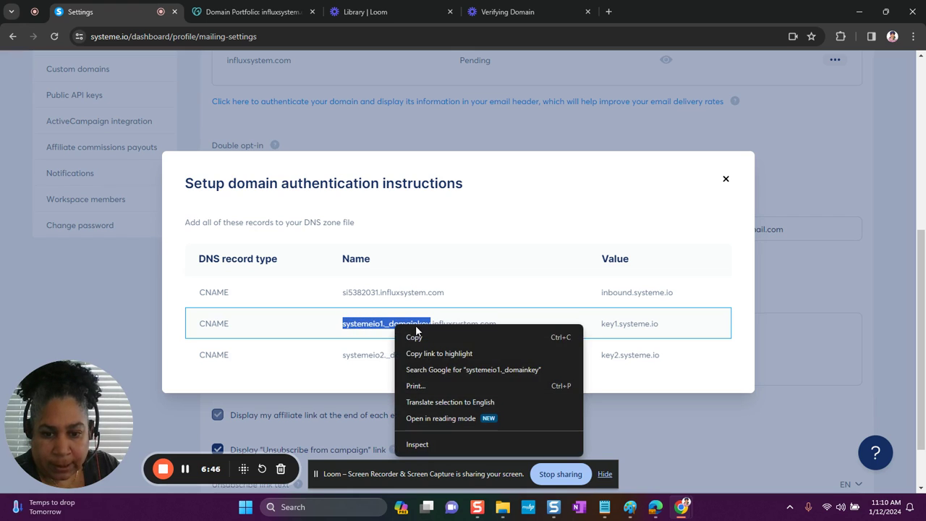
pyautogui.click(417, 336)
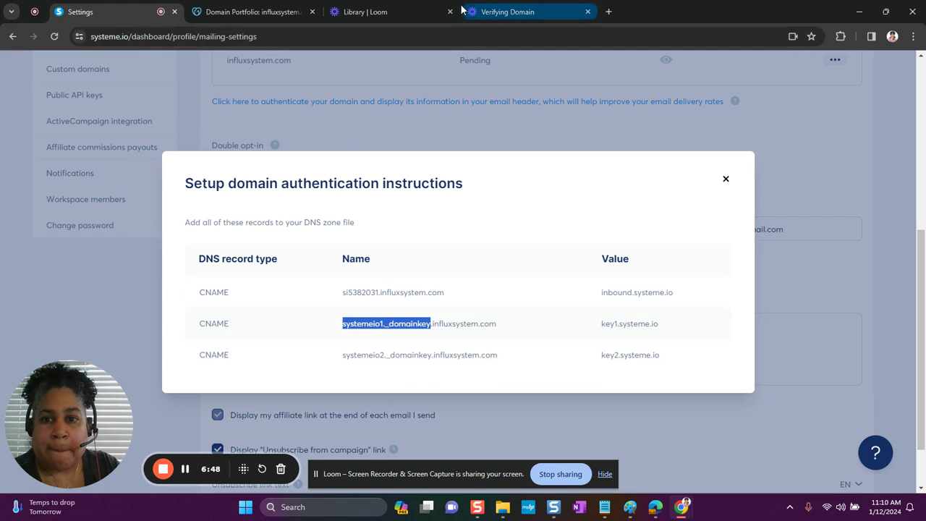
pyautogui.click(278, 16)
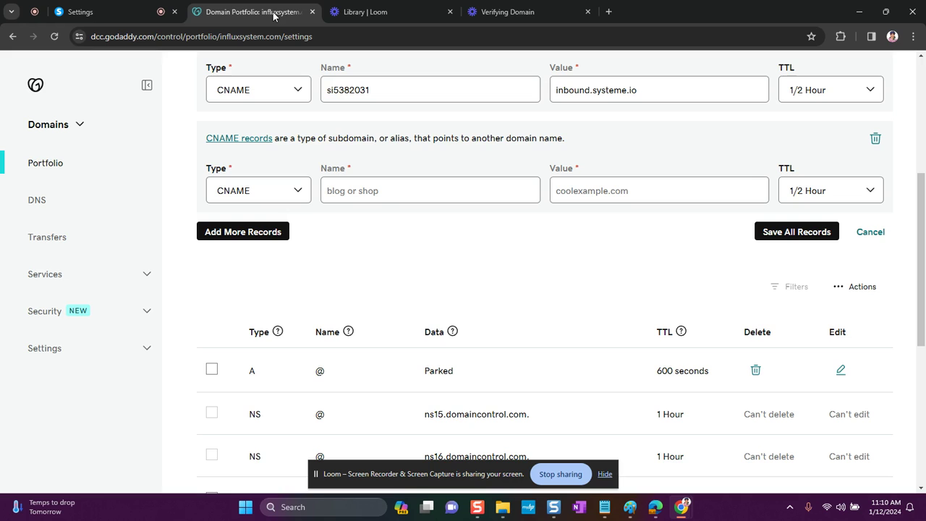
pyautogui.rightClick(360, 193)
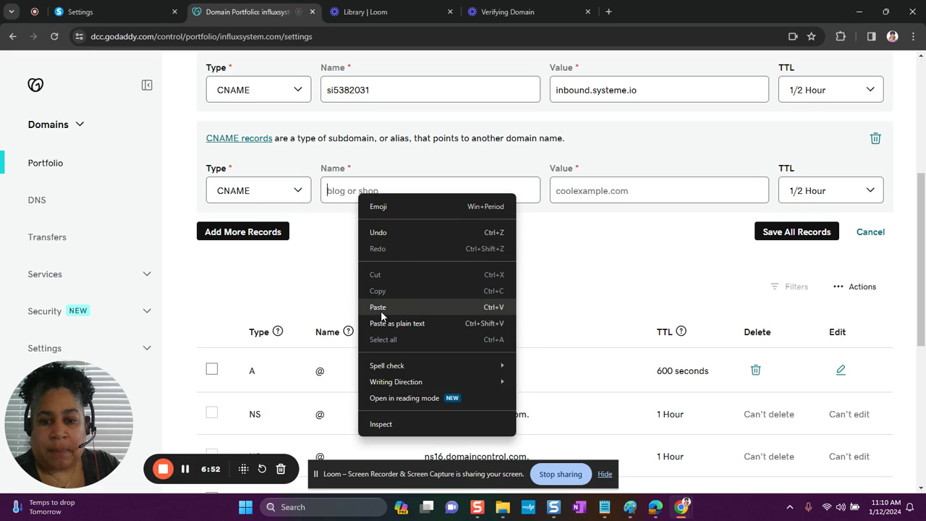
pyautogui.click(380, 310)
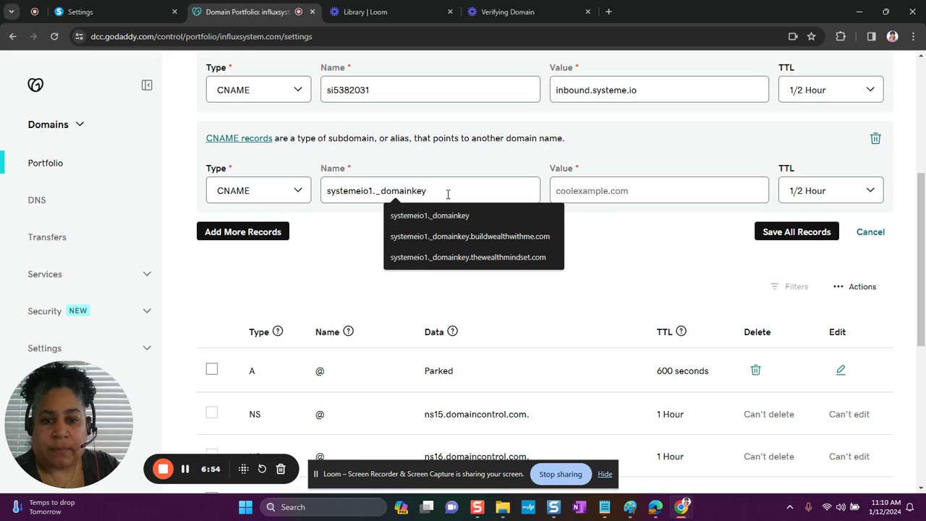
# Copy key1.systeme.io and paste it as the second record's value.
pyautogui.click(136, 13)
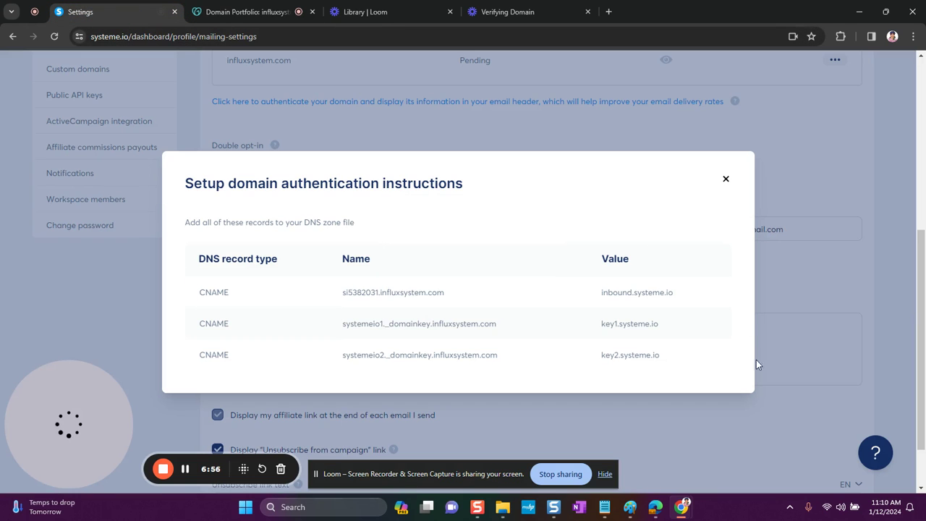
pyautogui.moveTo(658, 324); pyautogui.dragTo(605, 323)
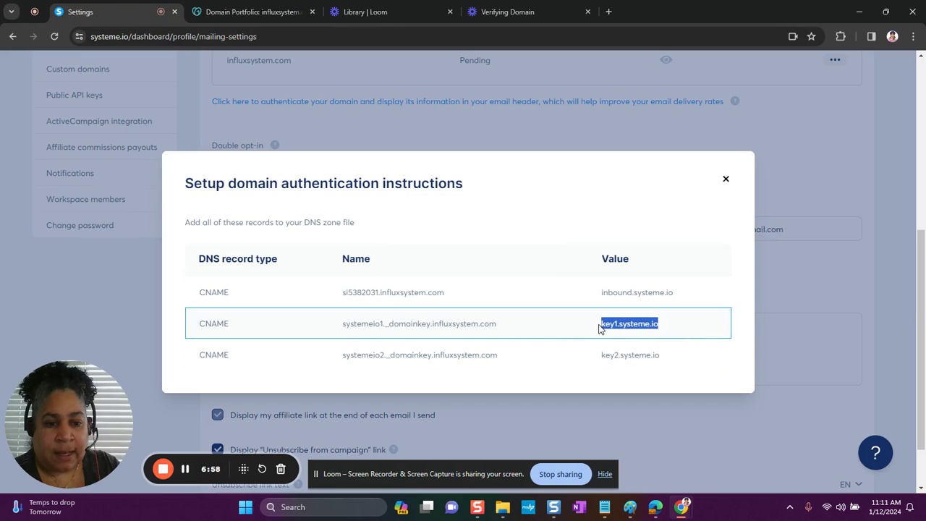
pyautogui.rightClick(614, 329)
pyautogui.click(640, 338)
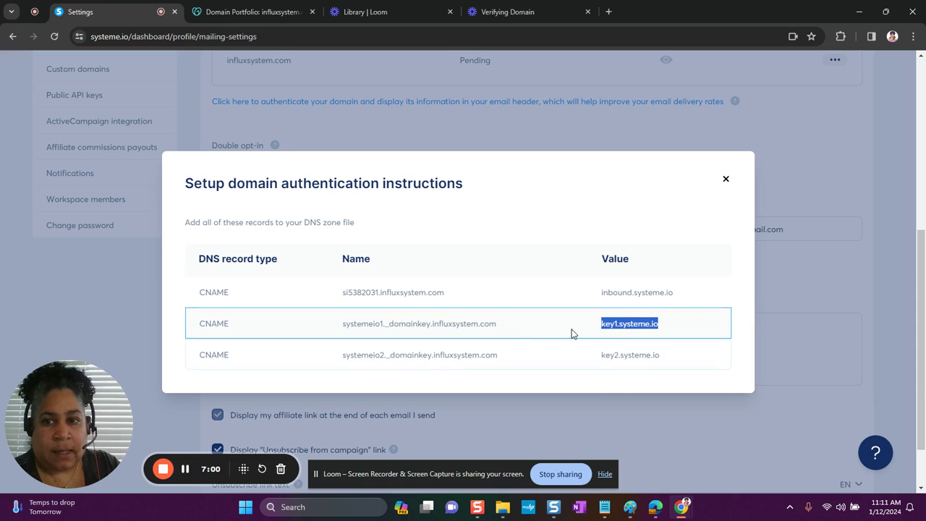
pyautogui.click(267, 13)
pyautogui.click(639, 187)
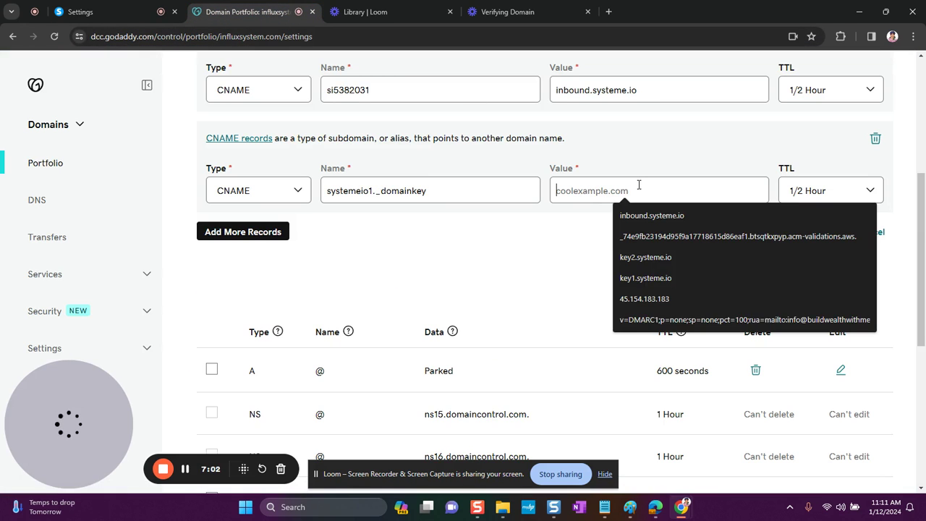
pyautogui.rightClick(638, 184)
pyautogui.click(665, 298)
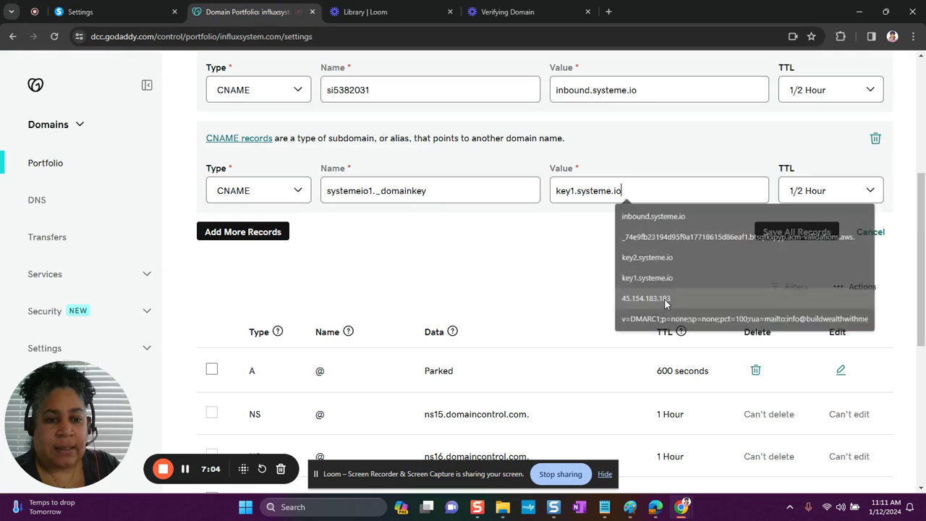
# Add a third CNAME record named systemeio2._domainkey, copied from Systeme.io.
pyautogui.click(251, 238)
pyautogui.click(281, 294)
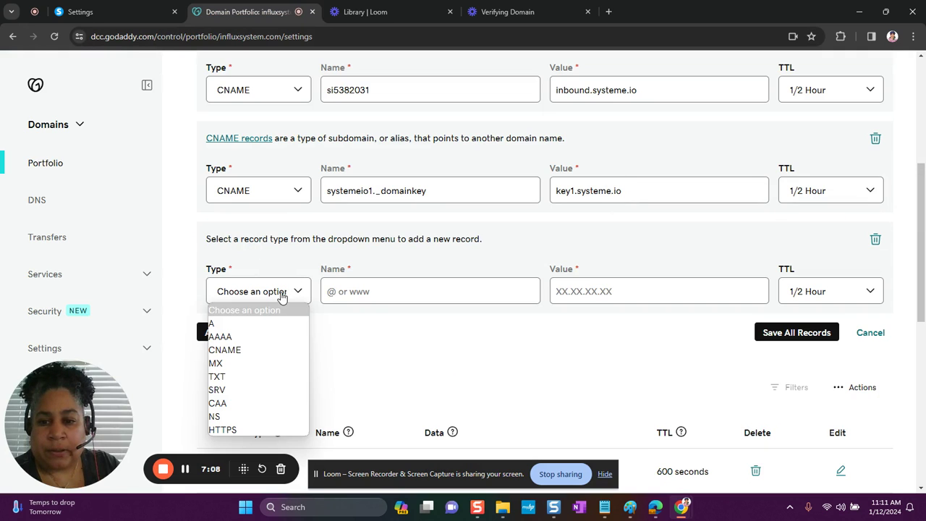
pyautogui.click(238, 350)
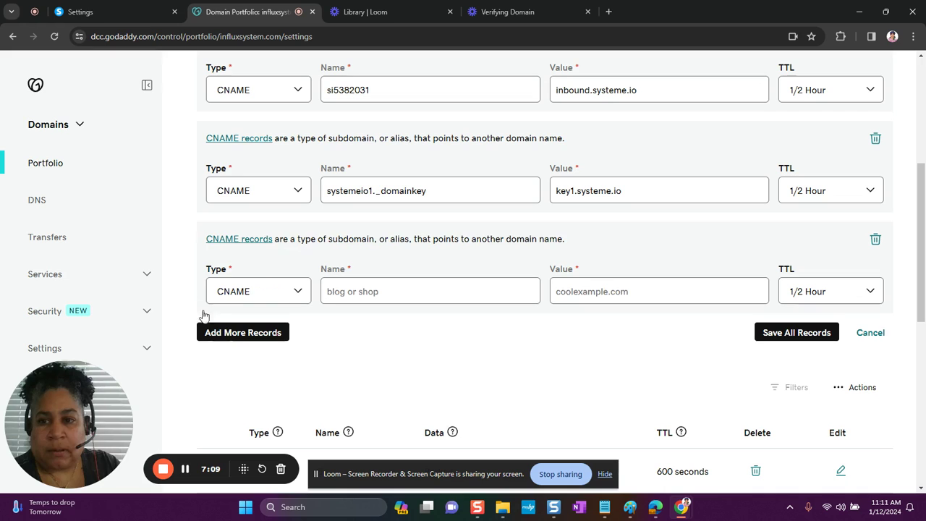
pyautogui.click(99, 10)
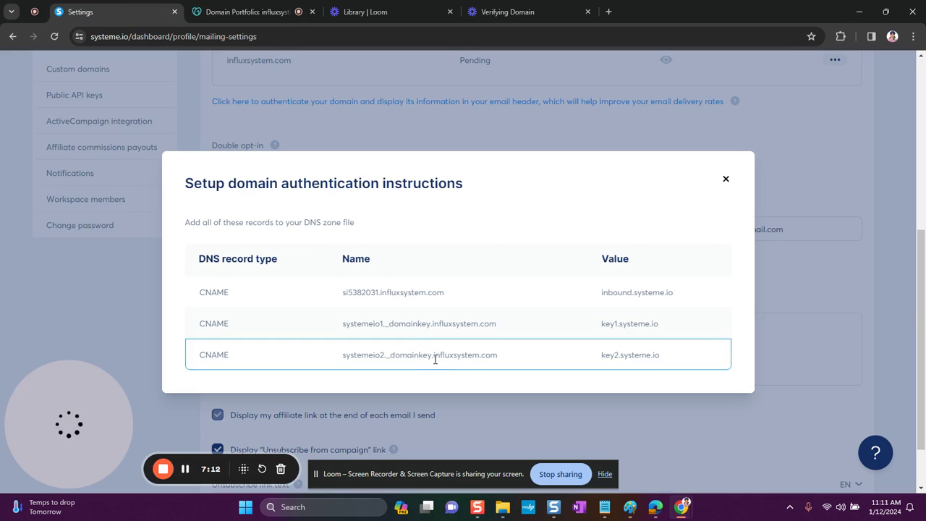
pyautogui.moveTo(432, 354); pyautogui.dragTo(345, 361)
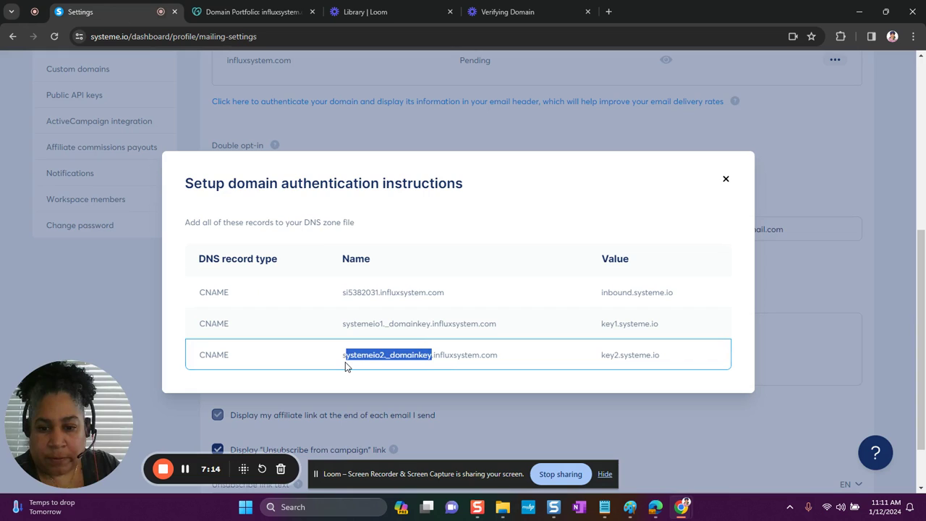
pyautogui.rightClick(375, 358)
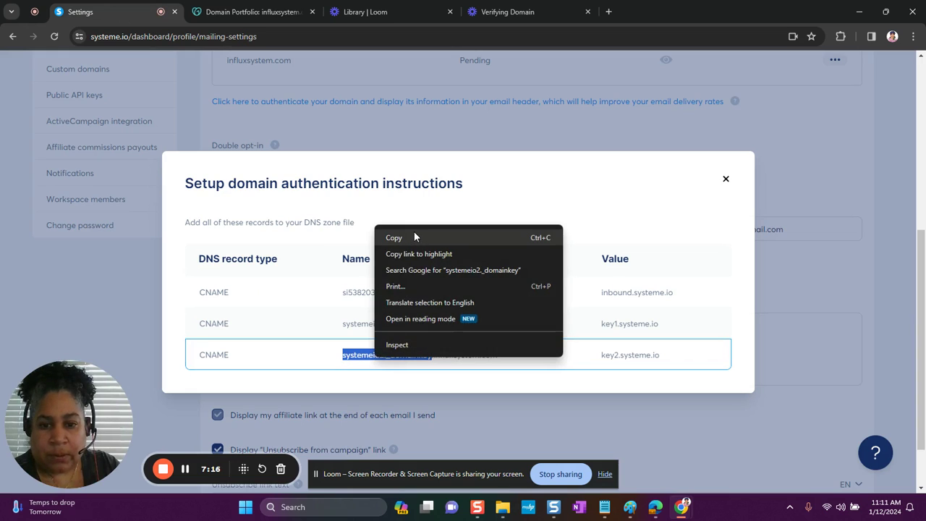
pyautogui.click(394, 231)
pyautogui.click(256, 13)
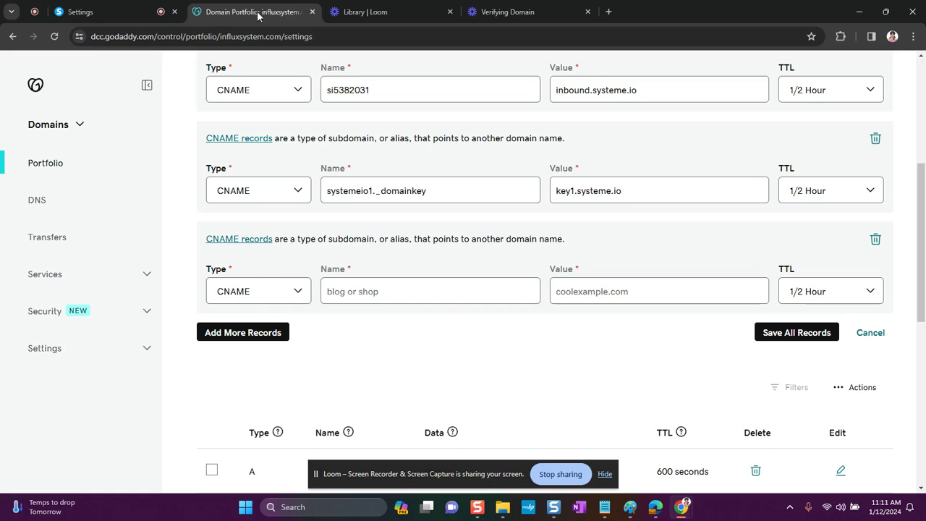
pyautogui.click(388, 290)
pyautogui.rightClick(388, 290)
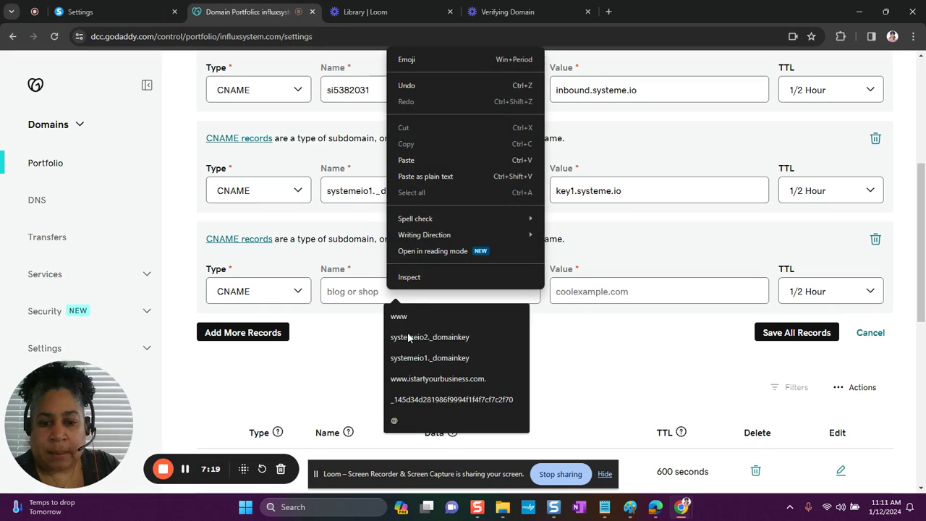
pyautogui.click(406, 160)
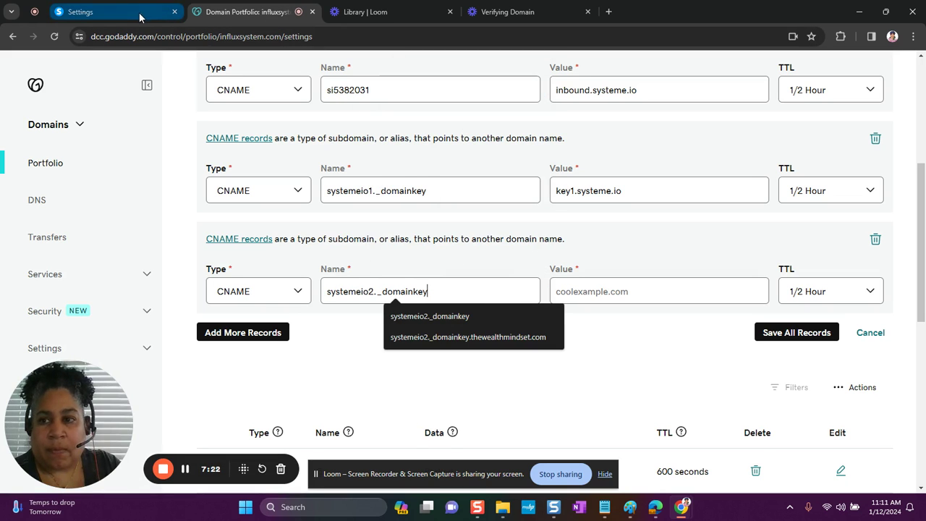
# Copy key2.systeme.io and paste it as the third record's value.
pyautogui.click(102, 12)
pyautogui.moveTo(668, 363); pyautogui.dragTo(597, 360)
pyautogui.rightClick(627, 352)
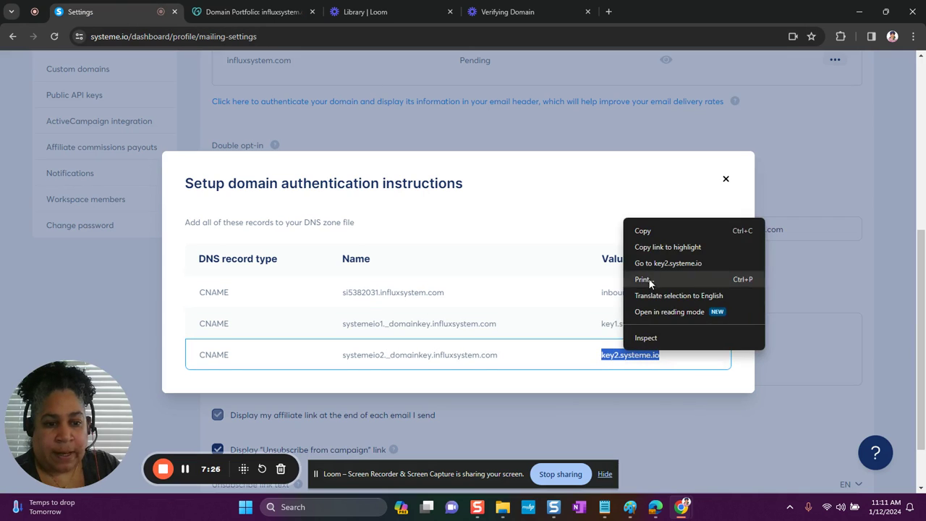
pyautogui.click(644, 230)
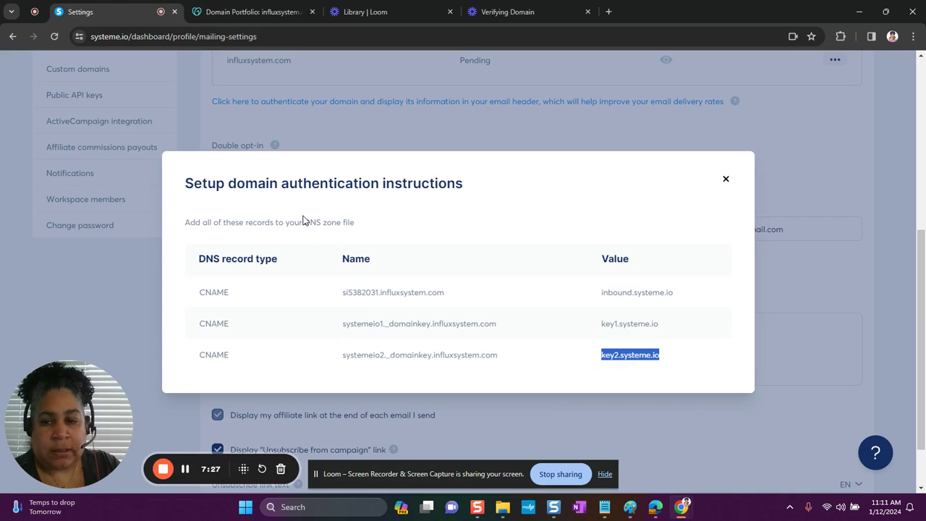
pyautogui.click(285, 12)
pyautogui.click(592, 291)
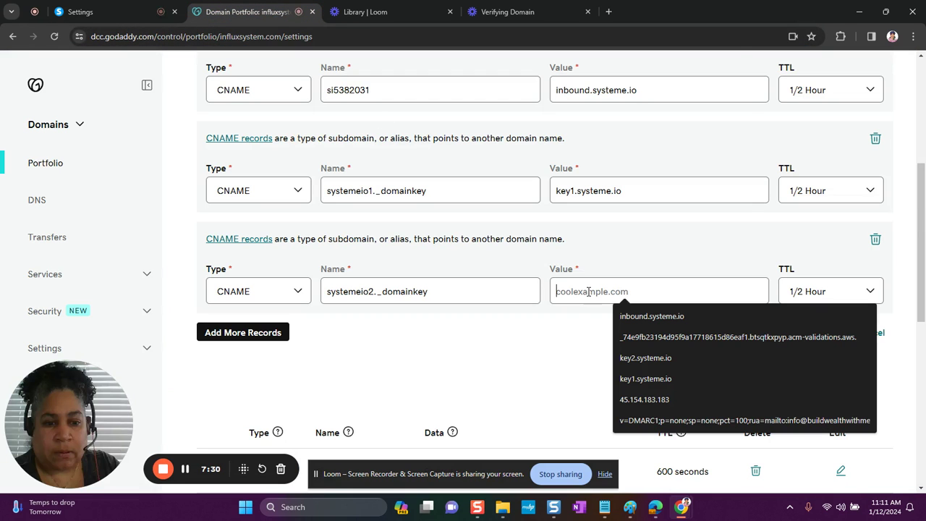
pyautogui.rightClick(591, 294)
pyautogui.click(609, 161)
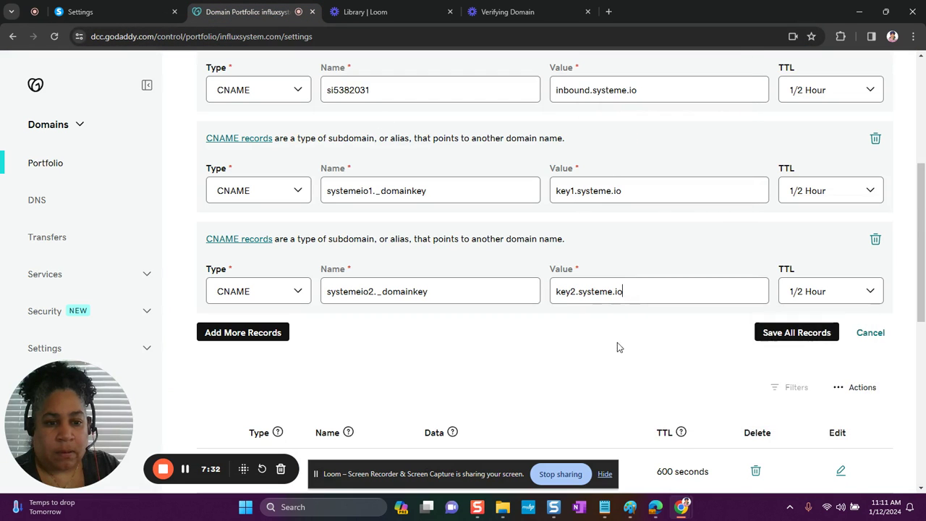
# Save all three new CNAME records in GoDaddy, review the list, and return to Systeme.io.
pyautogui.click(791, 332)
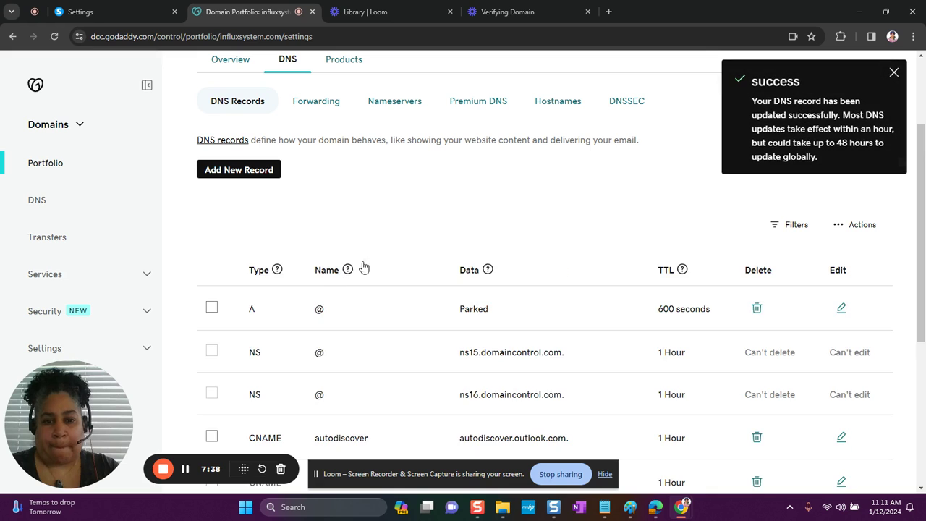
pyautogui.scroll(-2, 381, 243)
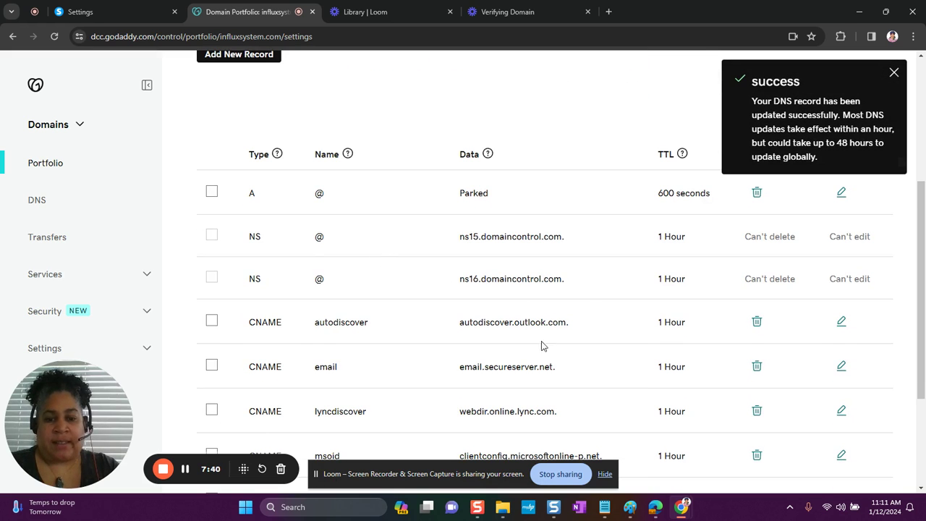
pyautogui.scroll(-2, 542, 345)
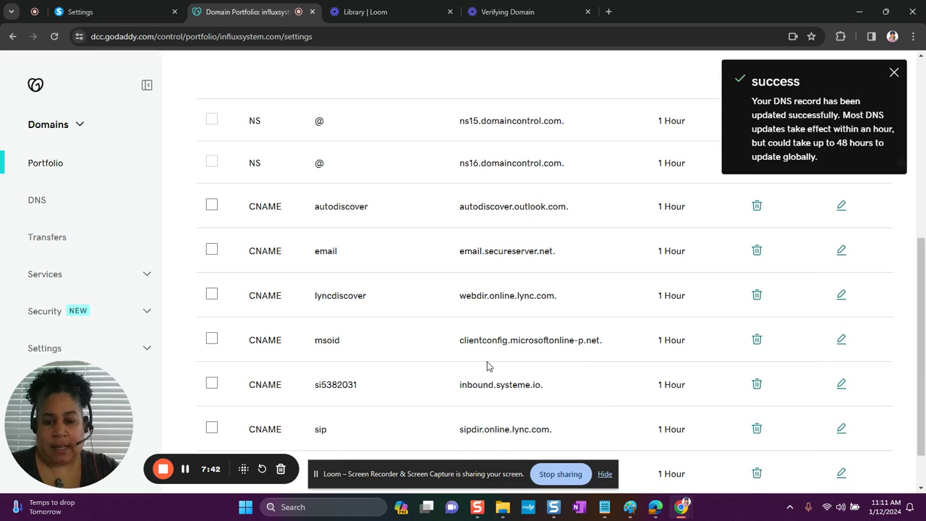
pyautogui.click(129, 13)
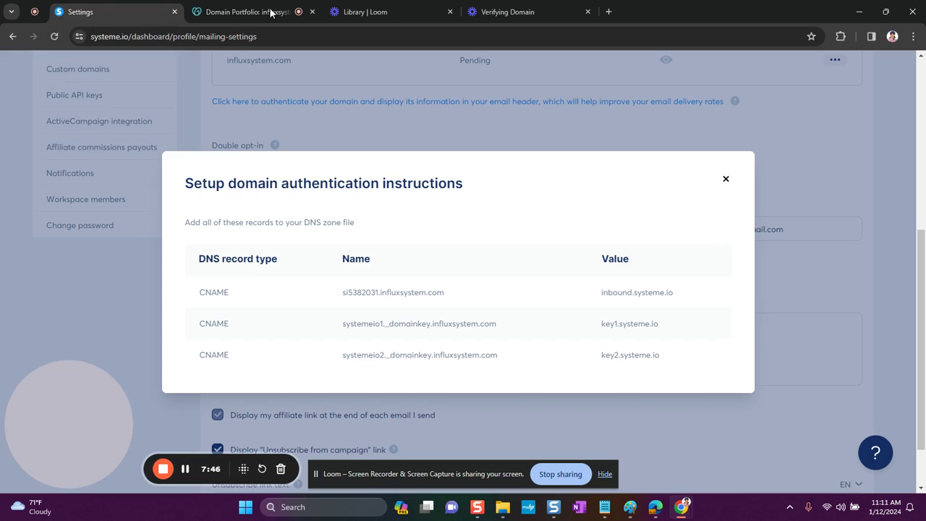
# Close the authentication dialog and reload the email settings; influxsystem.com remains Pending.
pyautogui.click(725, 180)
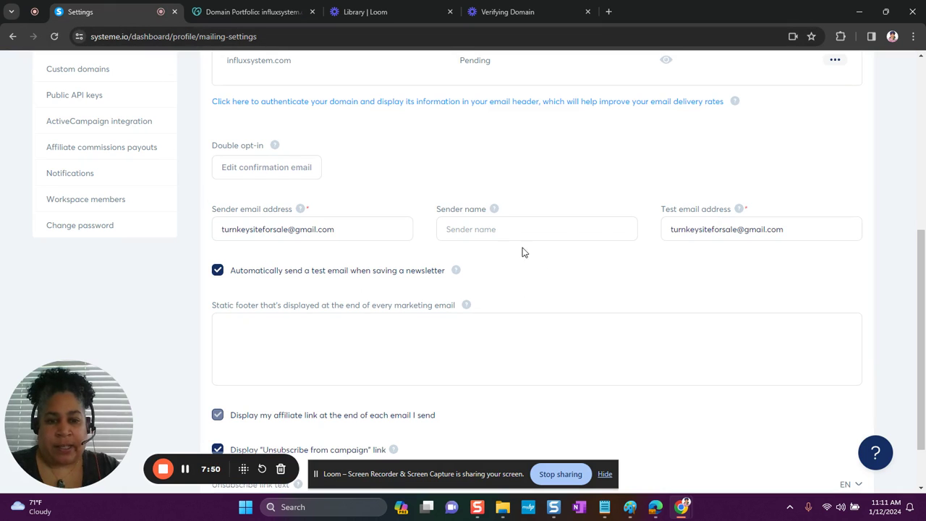
pyautogui.scroll(2, 321, 205)
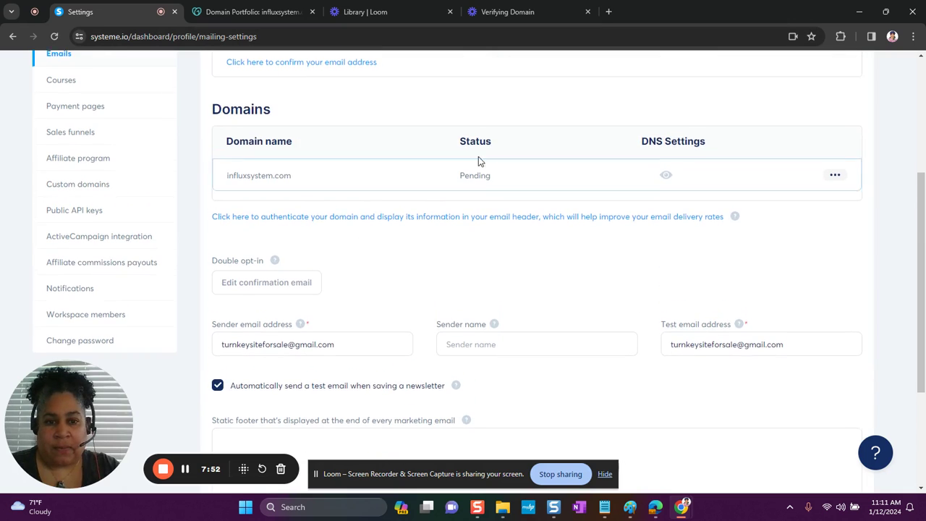
pyautogui.scroll(4, 494, 180)
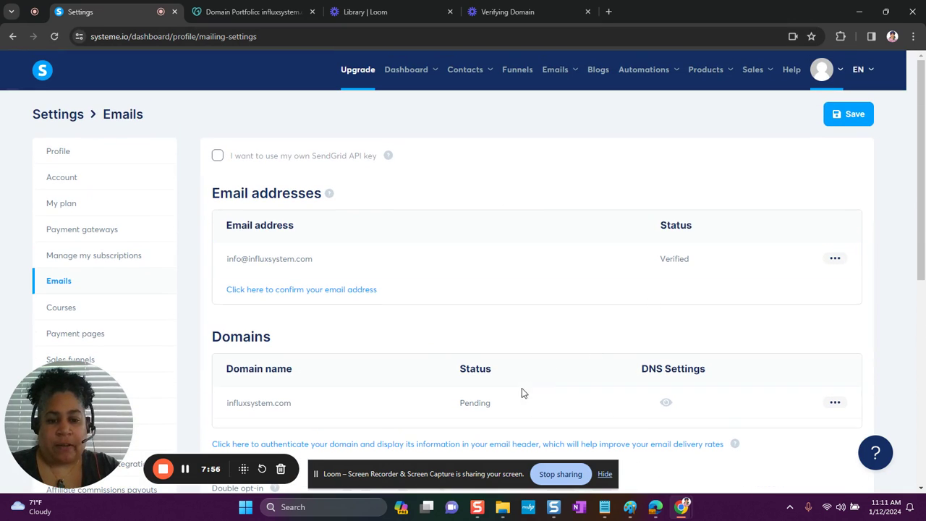
pyautogui.scroll(-1, 506, 383)
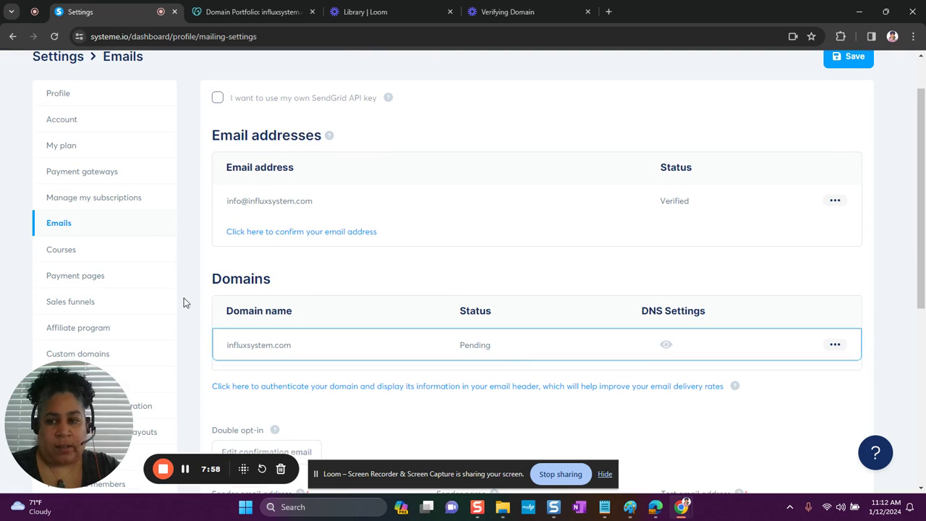
pyautogui.click(54, 37)
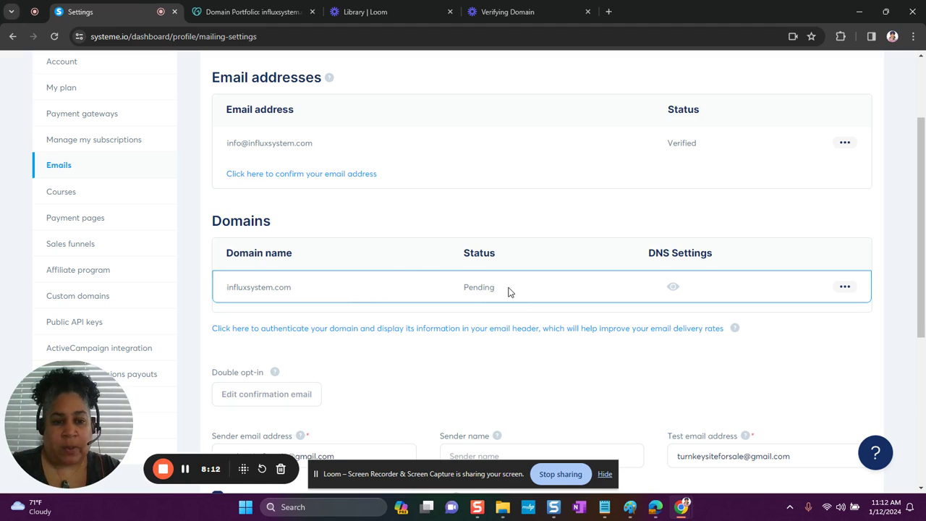
pyautogui.scroll(-1, 508, 291)
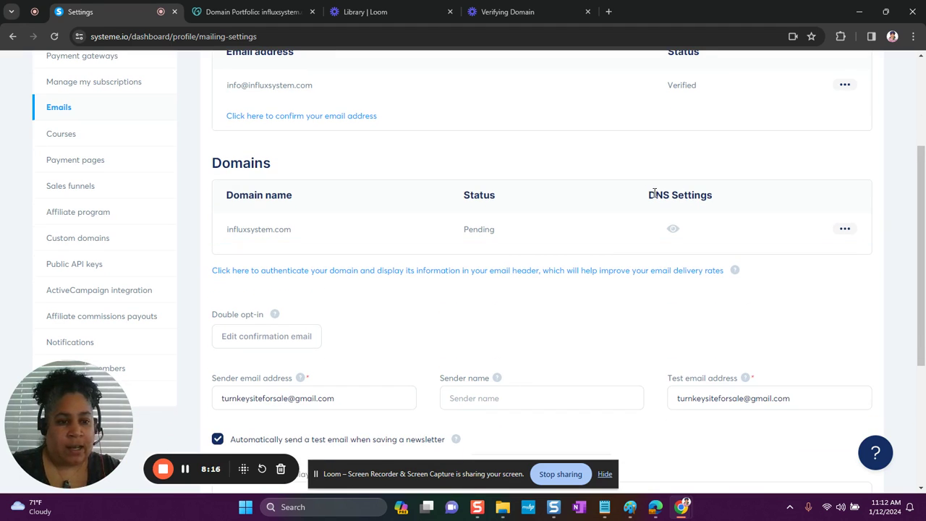
pyautogui.moveTo(656, 192); pyautogui.dragTo(719, 195)
pyautogui.click(672, 230)
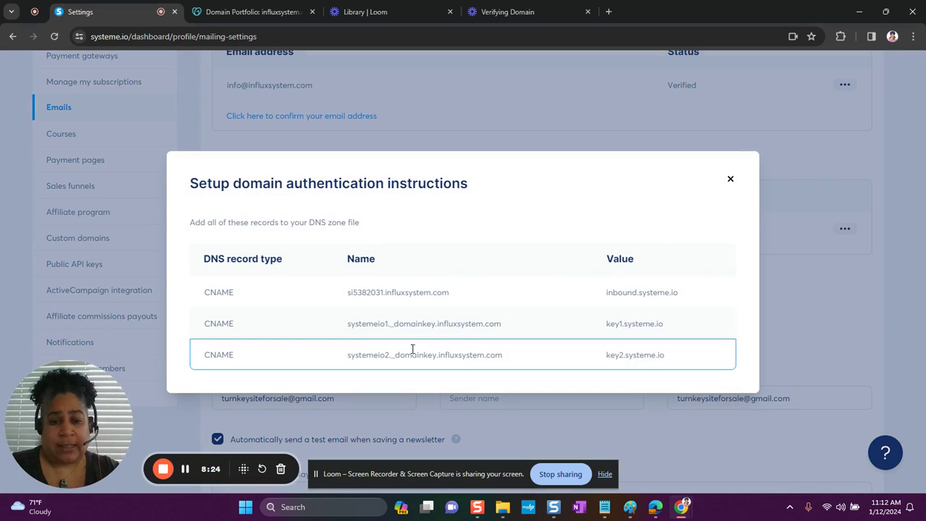
pyautogui.click(730, 180)
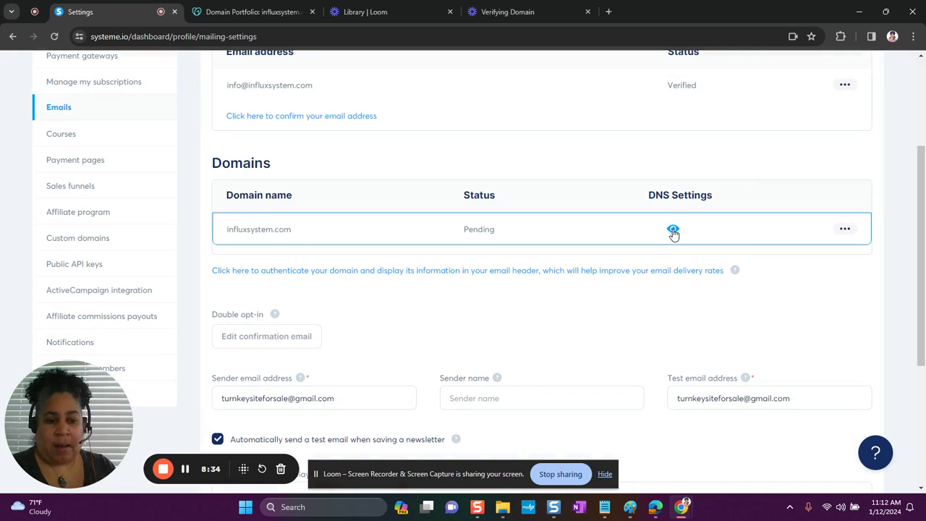
pyautogui.scroll(-3, 672, 232)
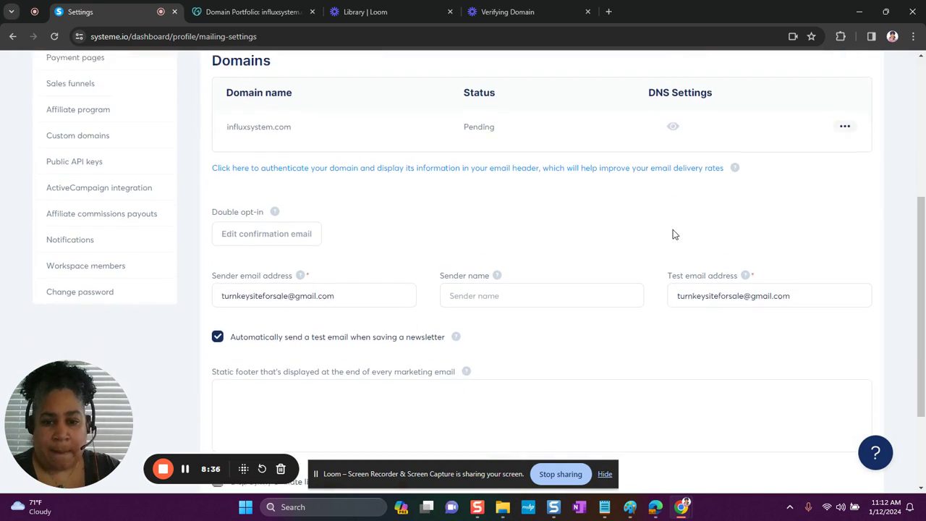
# Replace the Gmail sender and test email addresses with the verified influxsystem.com address copied from Email addresses.
pyautogui.scroll(5, 673, 229)
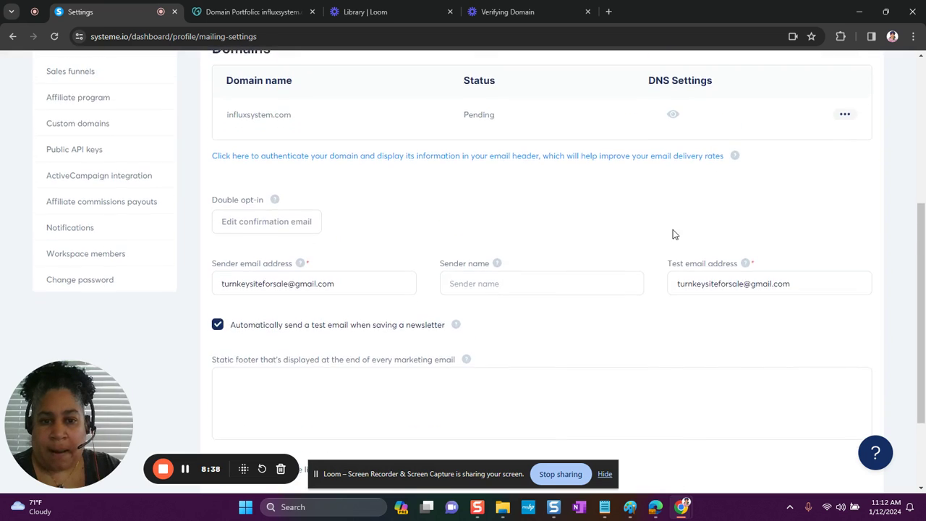
pyautogui.scroll(-1, 673, 229)
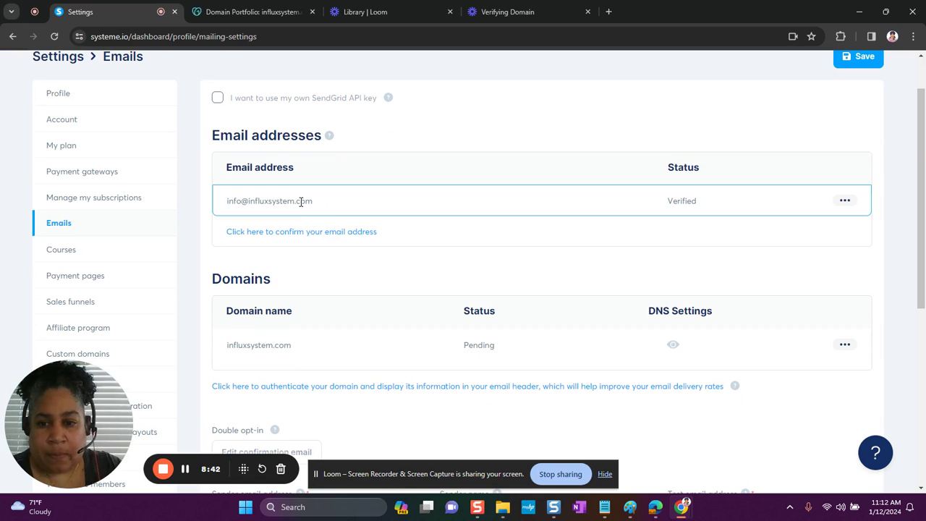
pyautogui.moveTo(322, 209); pyautogui.dragTo(225, 203)
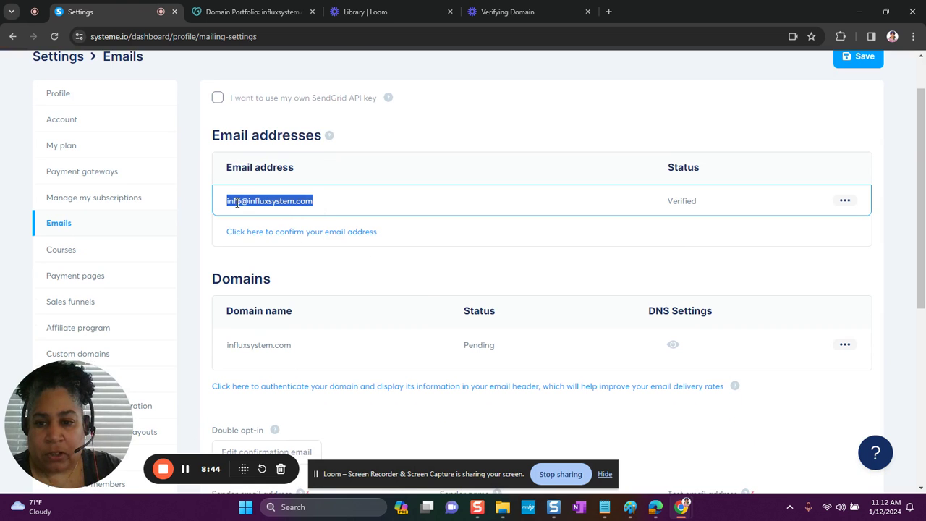
pyautogui.rightClick(236, 204)
pyautogui.click(252, 216)
pyautogui.scroll(-5, 266, 242)
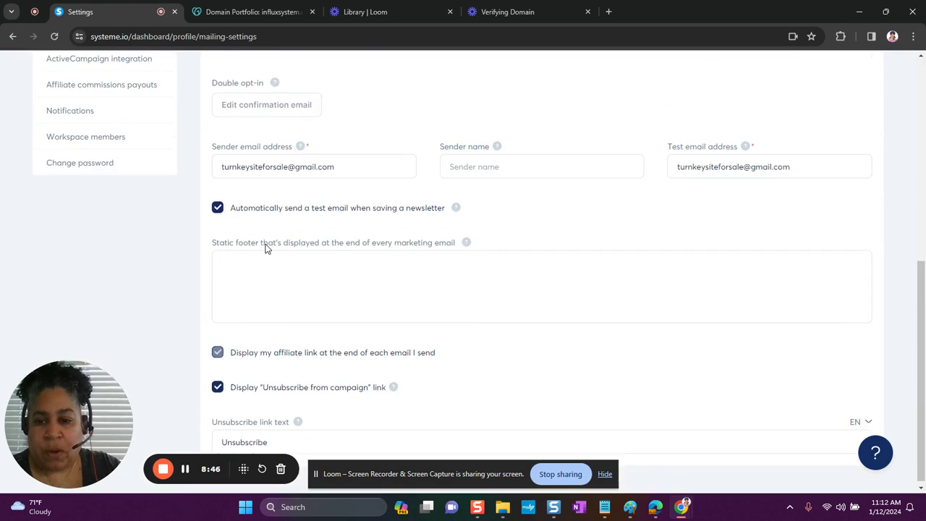
pyautogui.moveTo(355, 167); pyautogui.dragTo(215, 162)
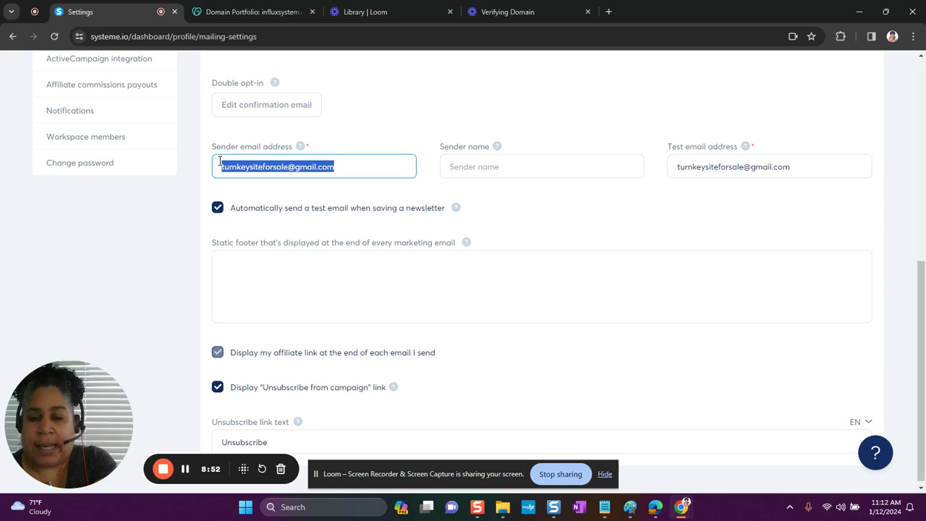
pyautogui.hotkey('ctrl', 'v')
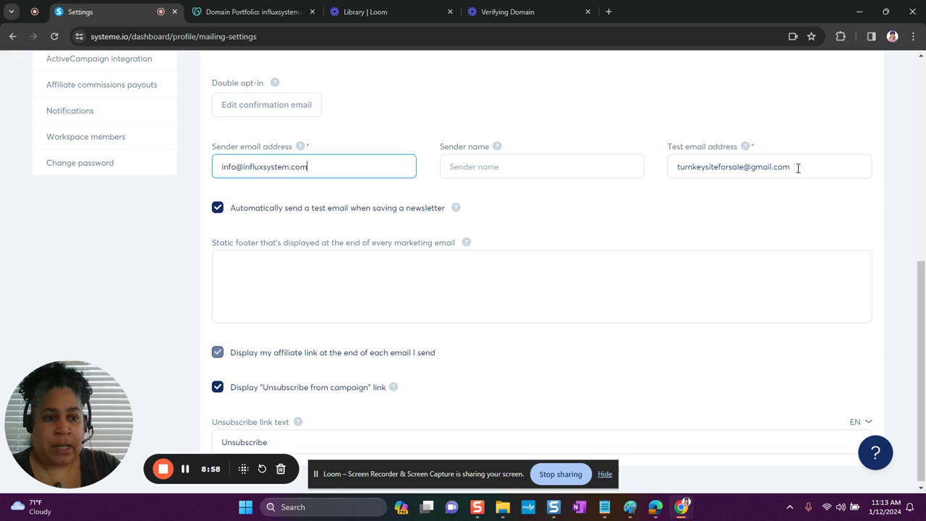
pyautogui.moveTo(797, 167); pyautogui.dragTo(666, 183)
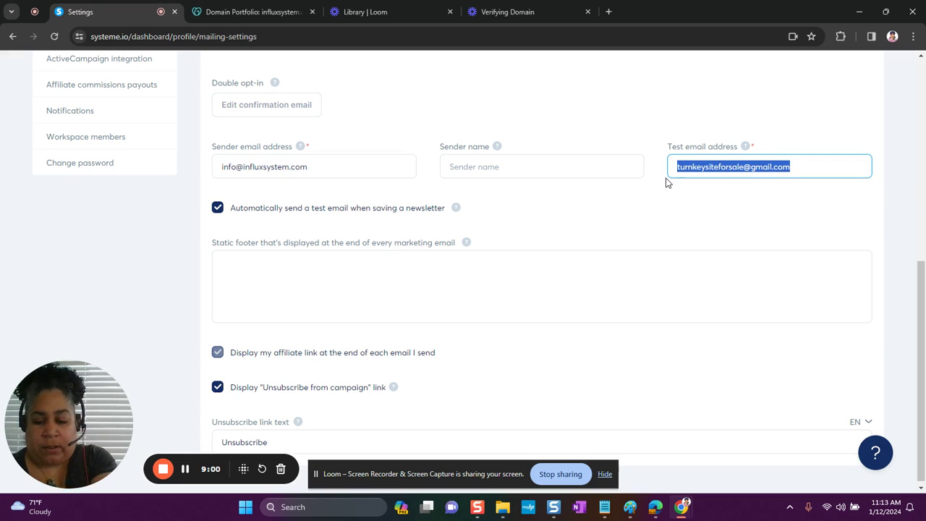
pyautogui.hotkey('ctrl', 'v')
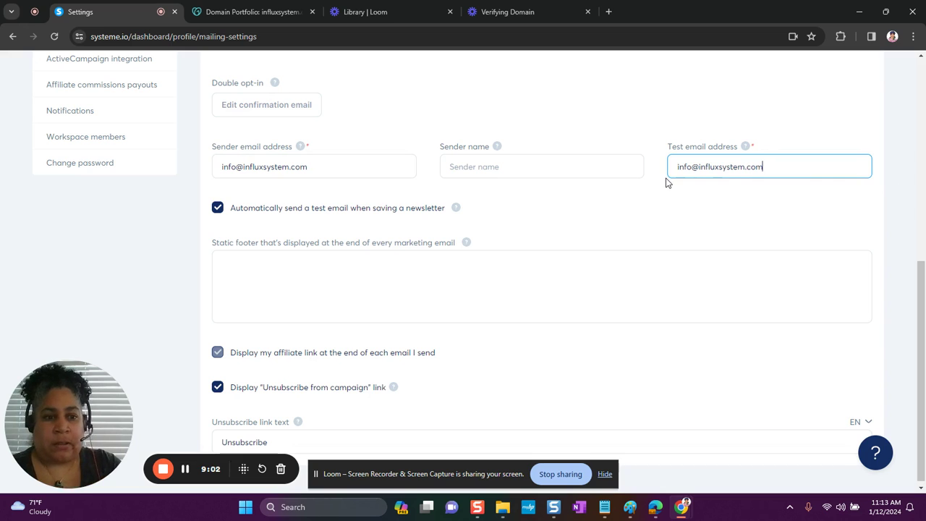
# Enter the sender's first name as Sender name, then place the cursor in the empty static footer box.
pyautogui.click(535, 165)
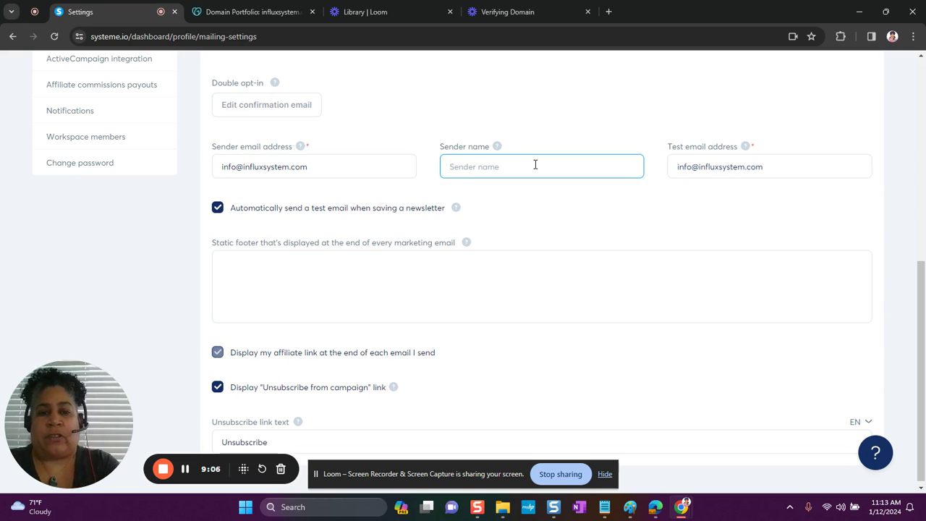
pyautogui.write('Denise')
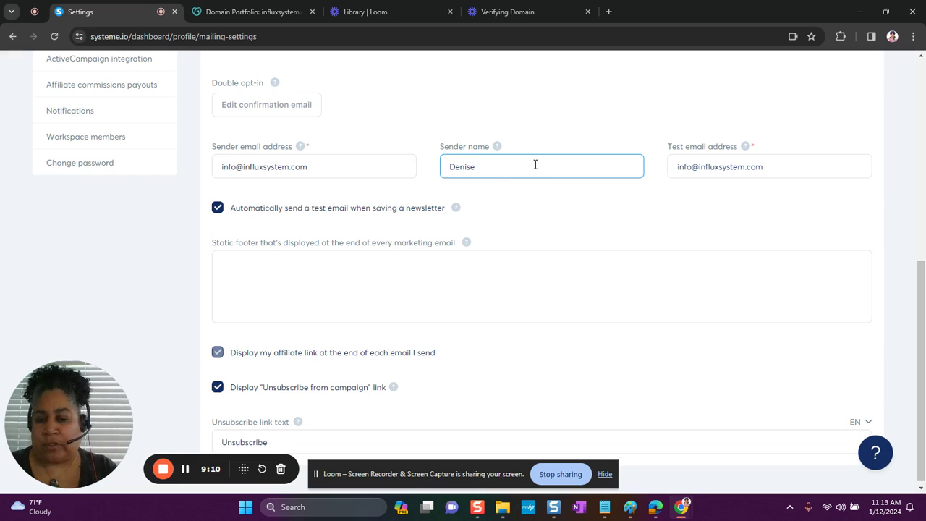
pyautogui.scroll(-1, 249, 304)
pyautogui.click(246, 265)
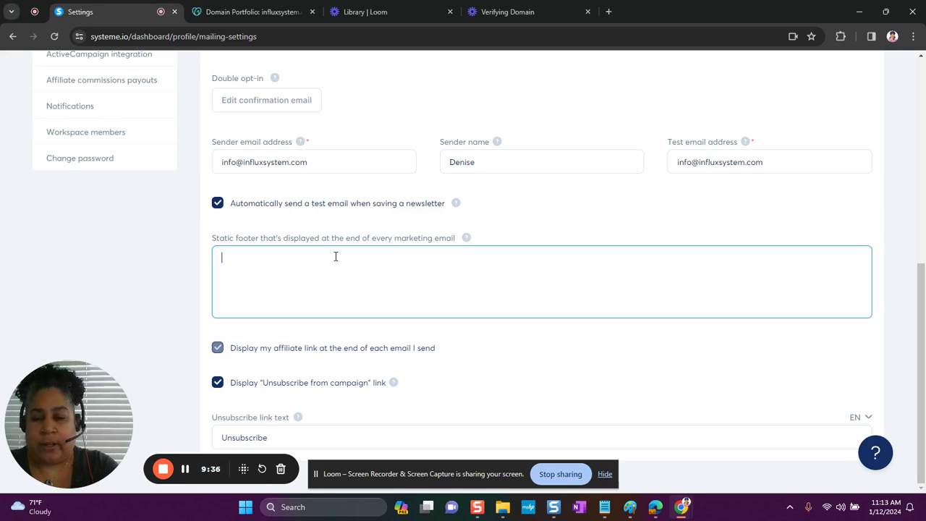
# Write a footer with the sender's name, the title Your Virtual Mentor, a blank line, and a PO Box mailing address.
pyautogui.write('Deni')
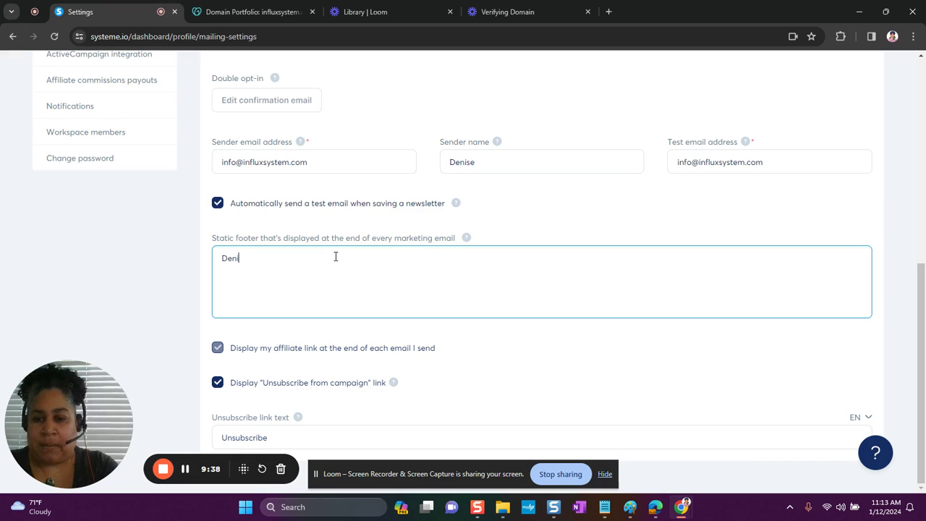
pyautogui.write('se,')
pyautogui.press('Return')
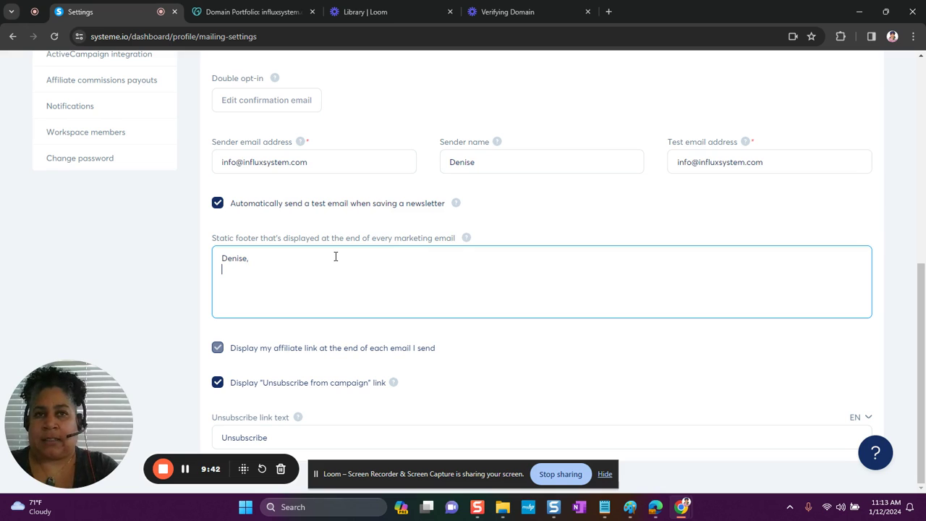
pyautogui.write('Y')
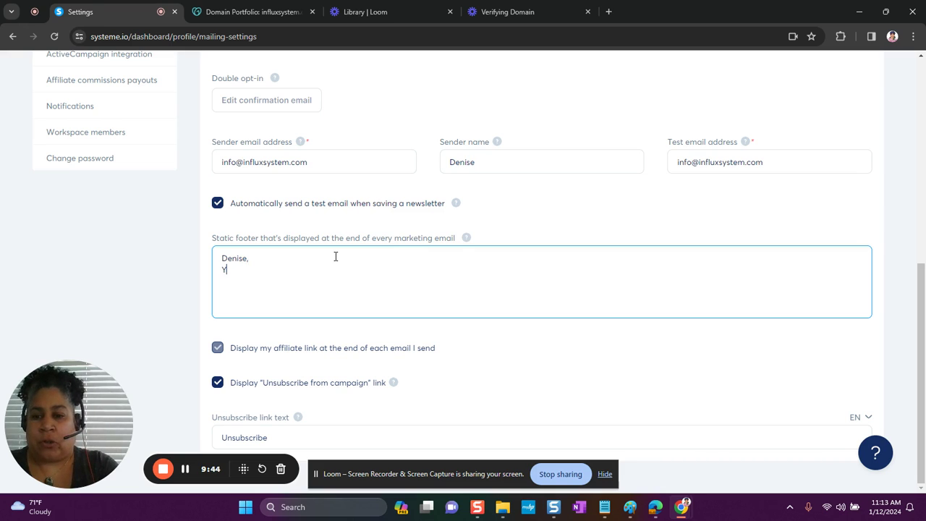
pyautogui.write('our Vir')
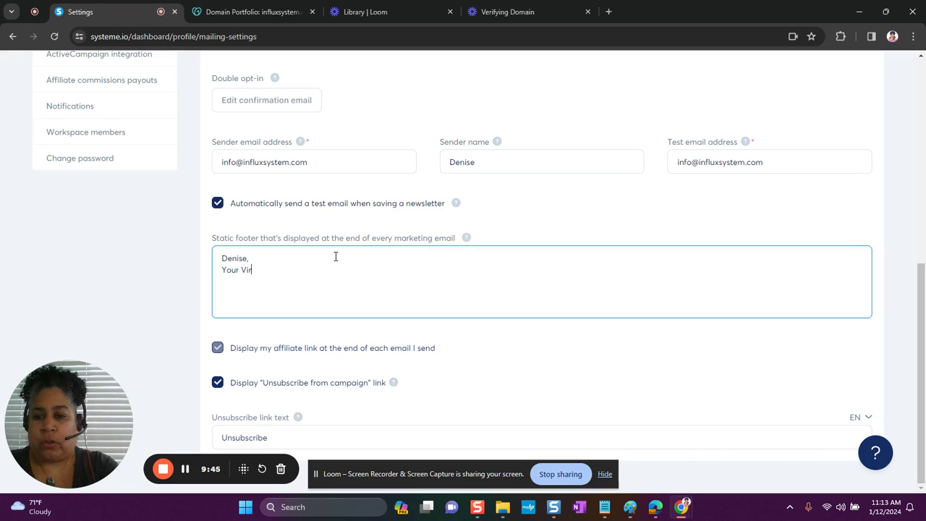
pyautogui.write('tual Mentor')
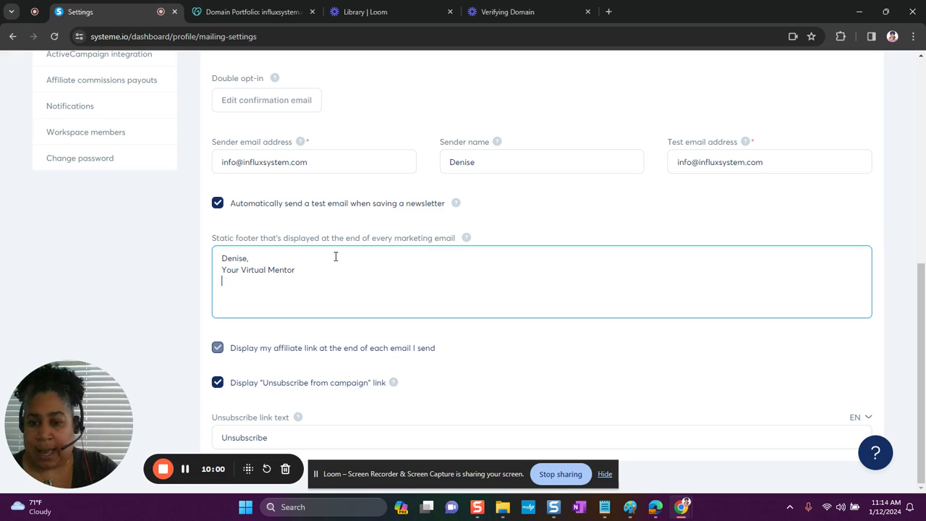
pyautogui.press('Return')
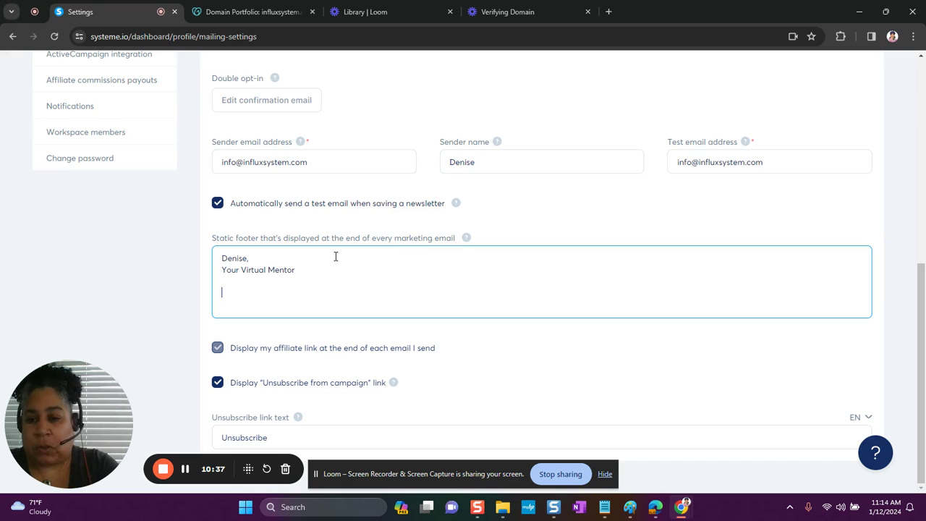
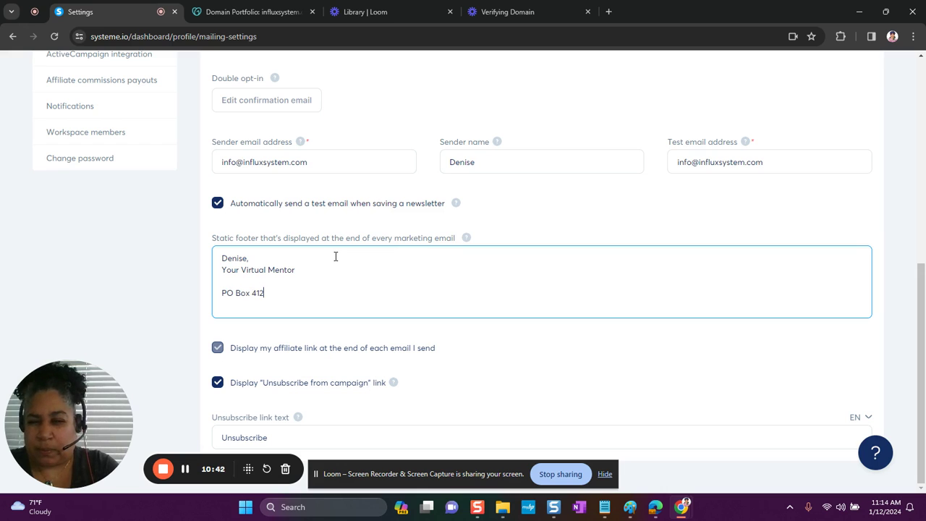
pyautogui.press('Return')
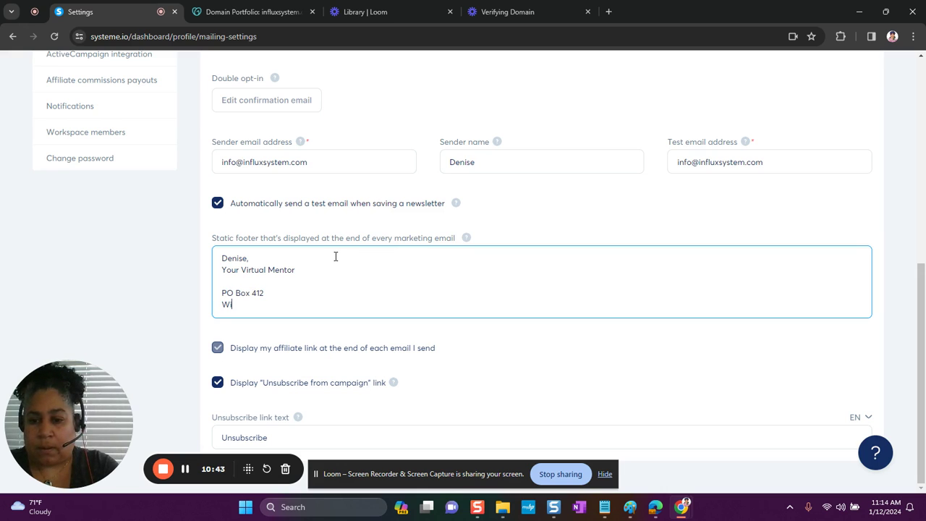
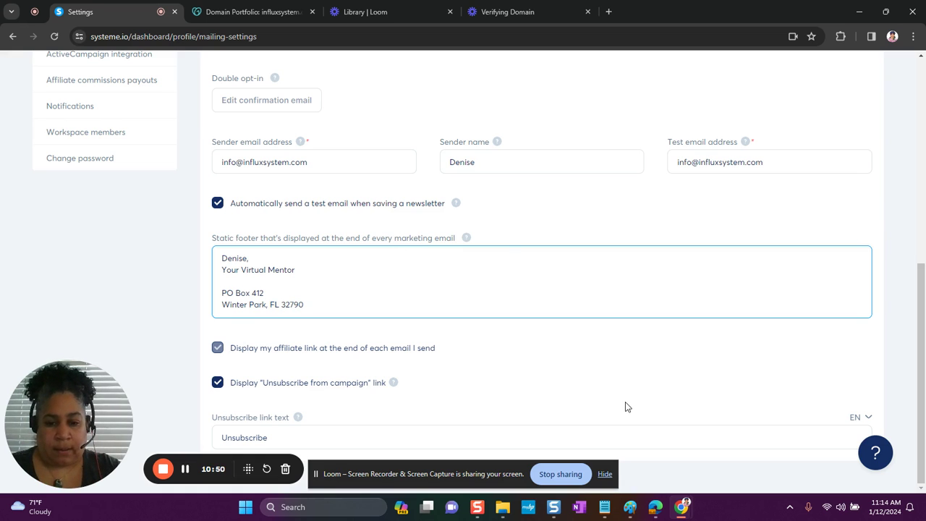
pyautogui.scroll(6, 750, 188)
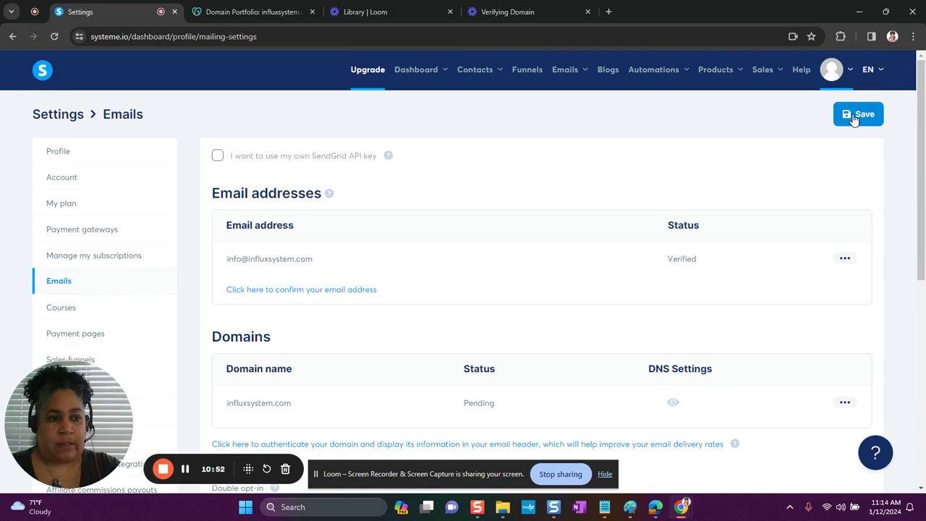
# Save the email settings, then review the Test email address field and the sender's Verified status.
pyautogui.click(853, 116)
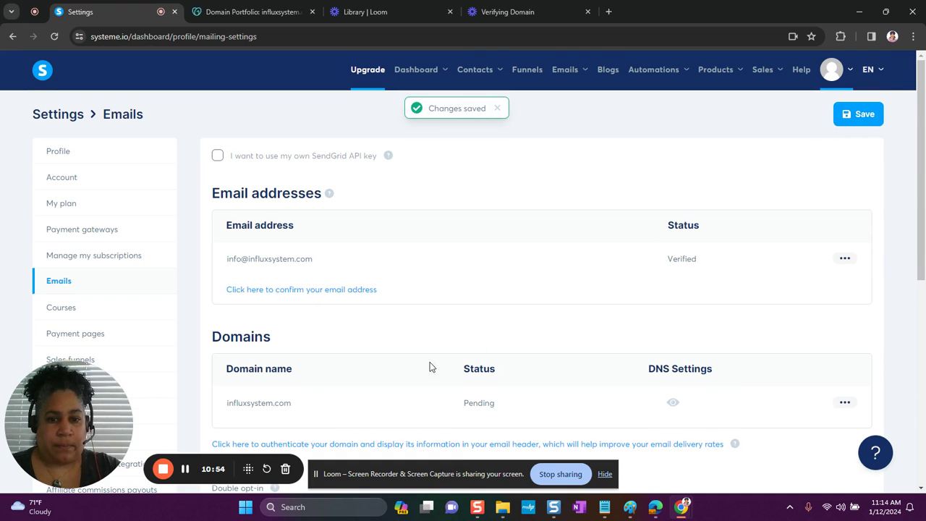
pyautogui.scroll(-5, 357, 401)
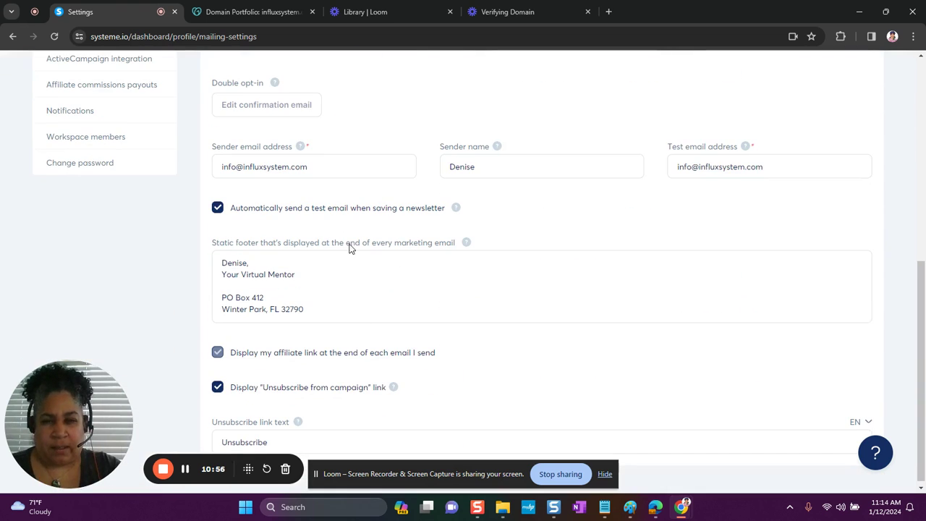
pyautogui.moveTo(771, 166); pyautogui.dragTo(678, 166)
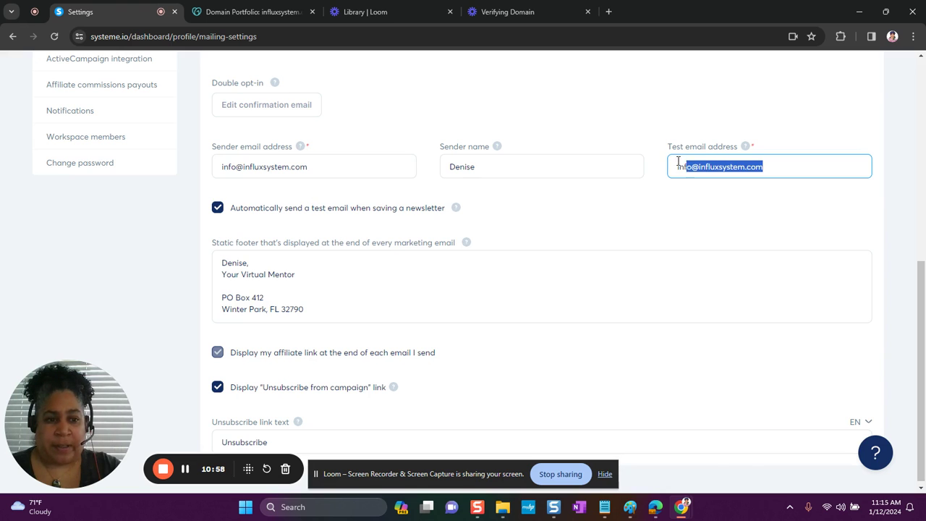
pyautogui.scroll(3, 638, 157)
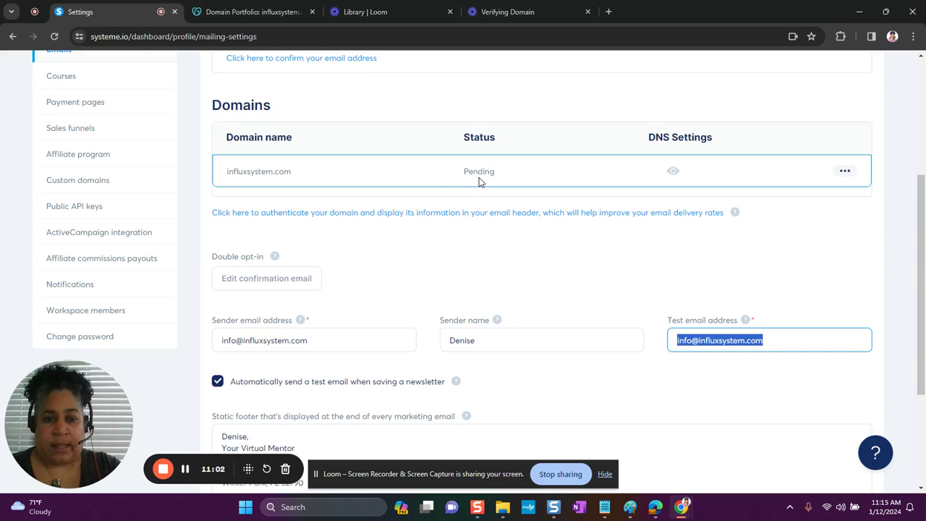
pyautogui.scroll(4, 479, 180)
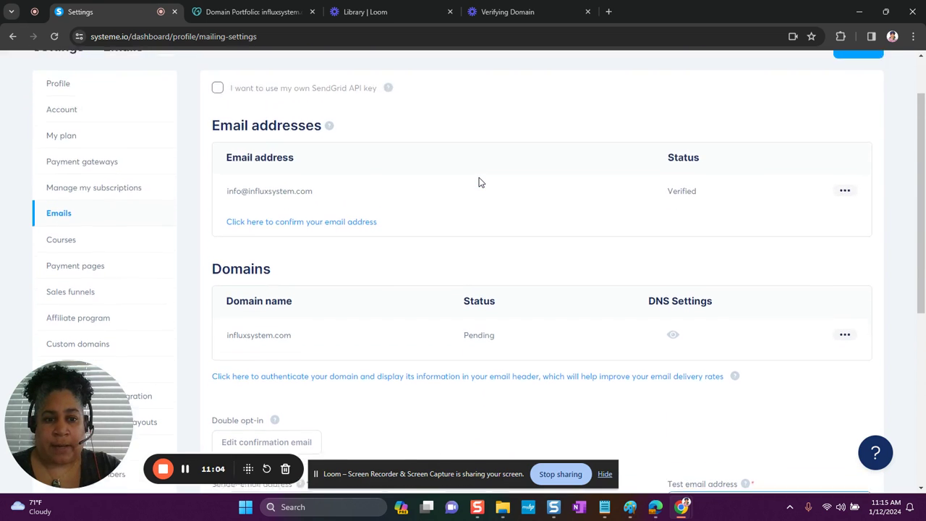
pyautogui.scroll(-3, 490, 274)
pyautogui.scroll(3, 488, 275)
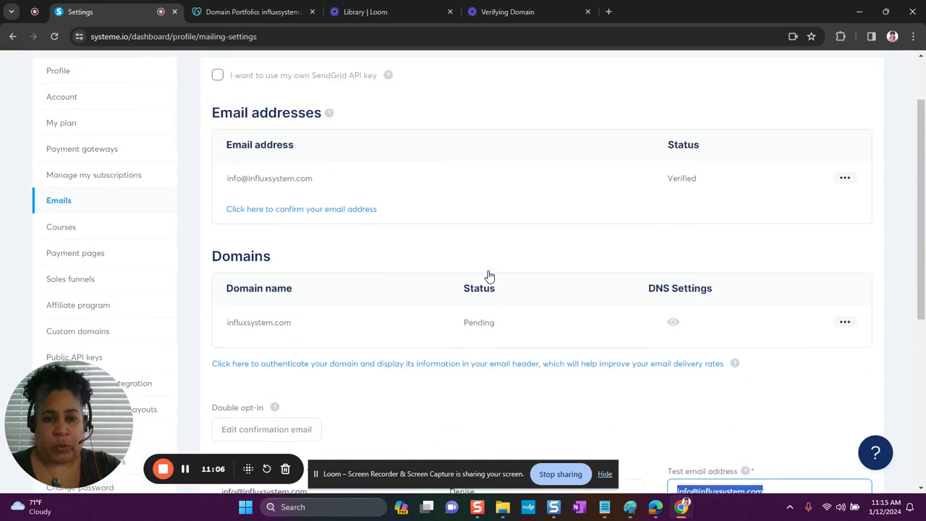
pyautogui.moveTo(568, 73)
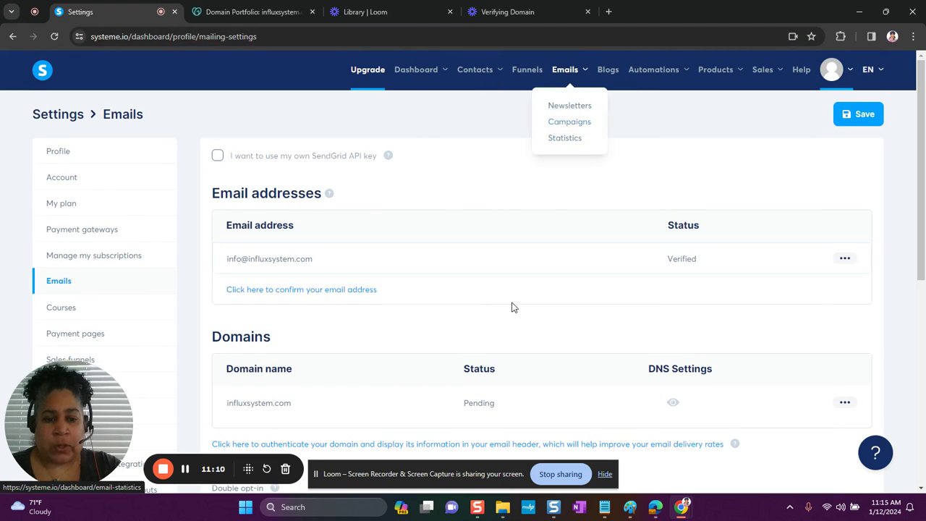
pyautogui.scroll(-2, 512, 306)
pyautogui.scroll(-1, 512, 309)
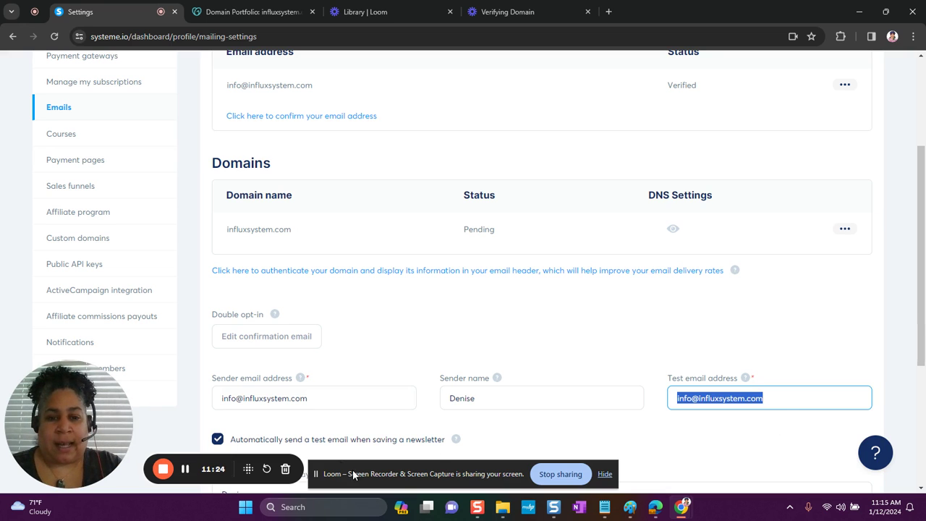
pyautogui.scroll(3, 501, 230)
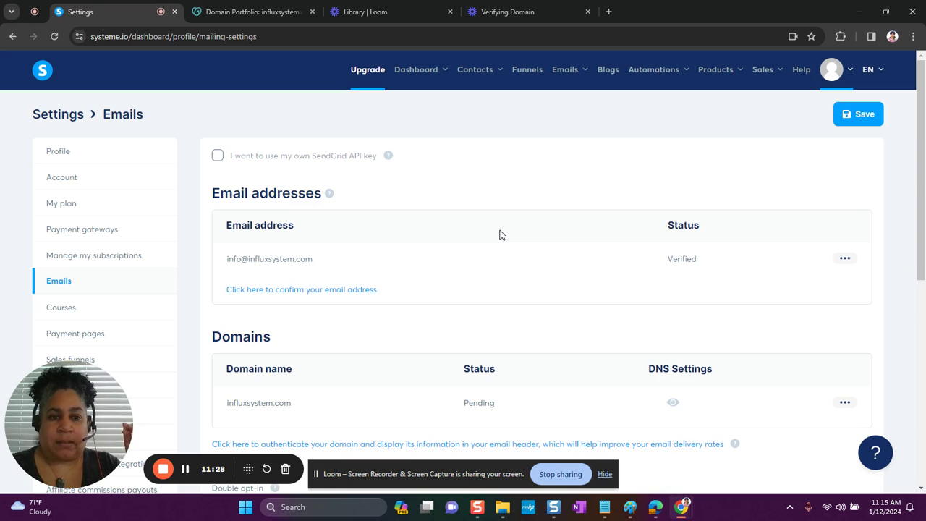
# Save again and confirm the influxsystem.com sender and test addresses are kept after the Changes saved toast.
pyautogui.click(855, 116)
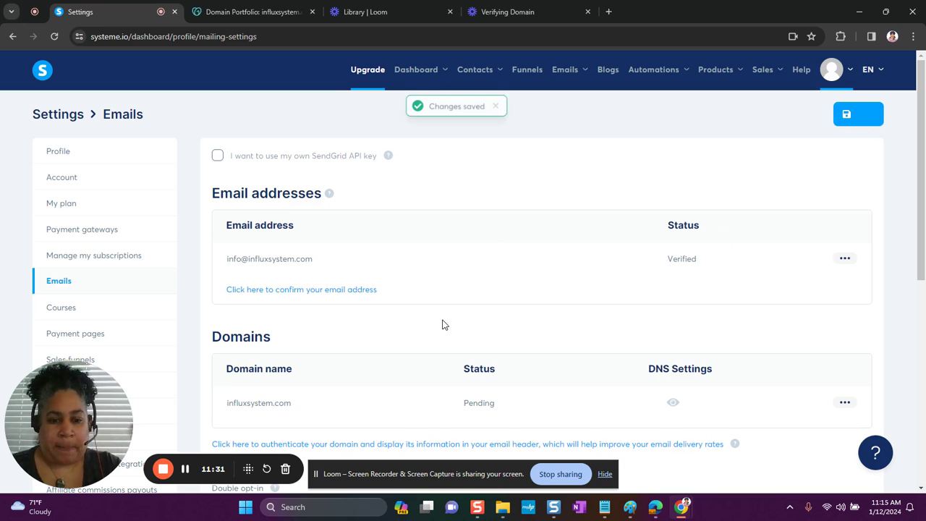
pyautogui.scroll(-3, 425, 347)
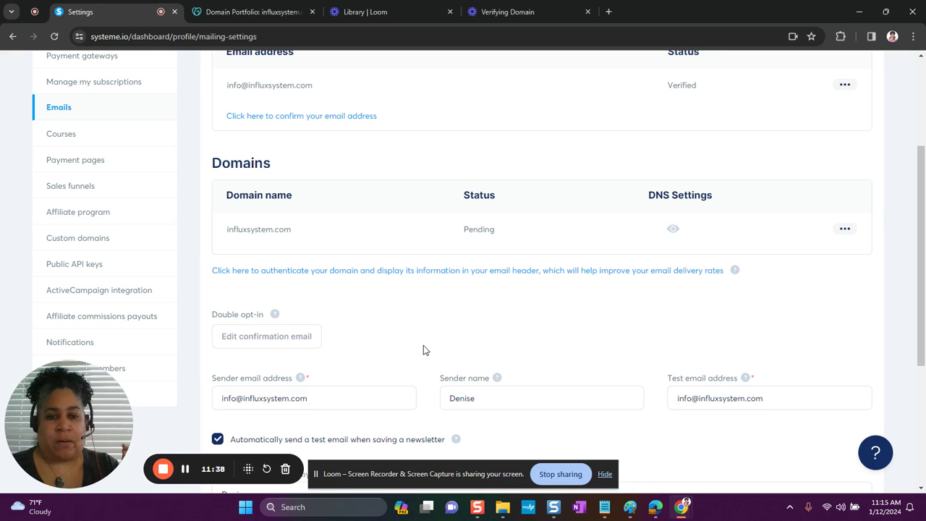
pyautogui.scroll(2, 424, 349)
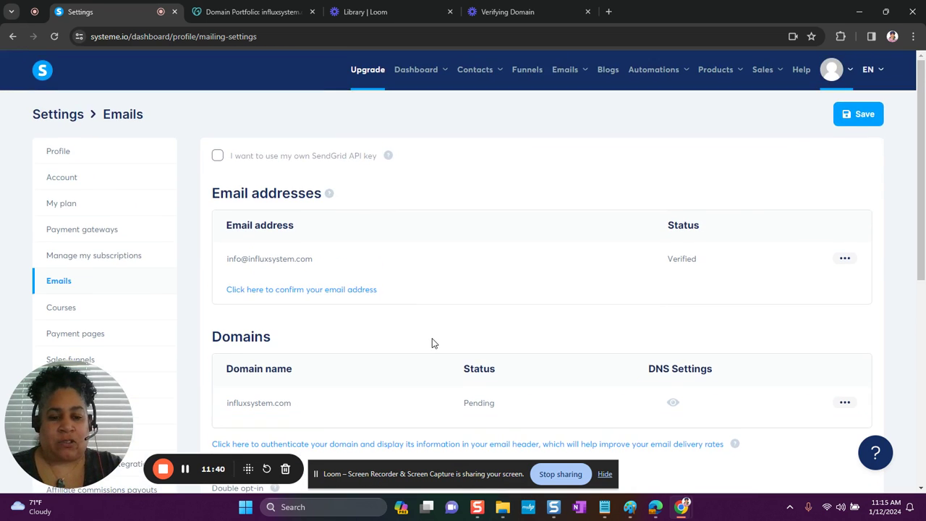
pyautogui.scroll(-2, 431, 343)
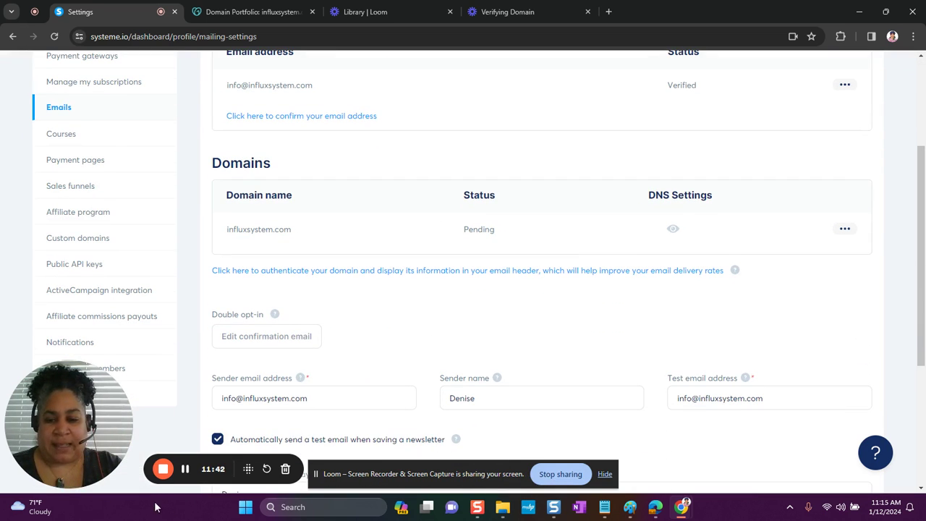